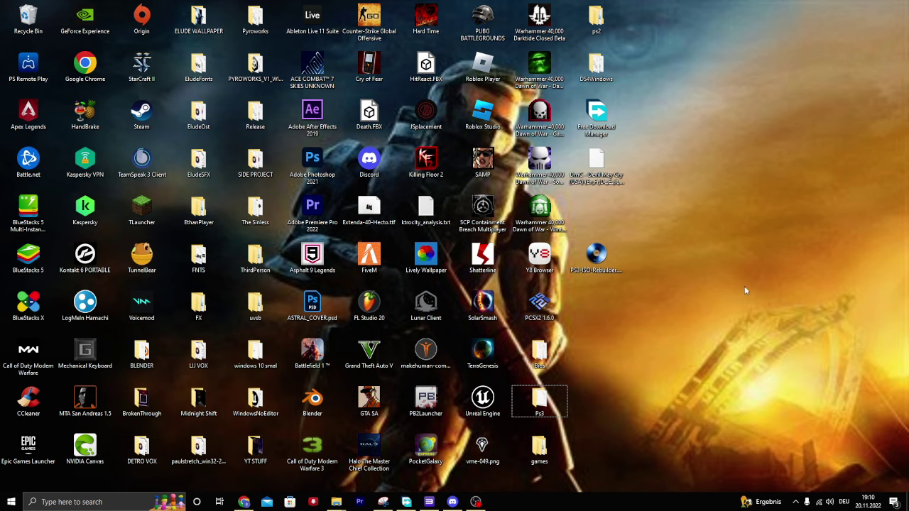
Bring Chrome back to the Internet Archive PS3_IRD_files.zip listing tab and close the page search
left_click_drag(699, 372, 585, 220)
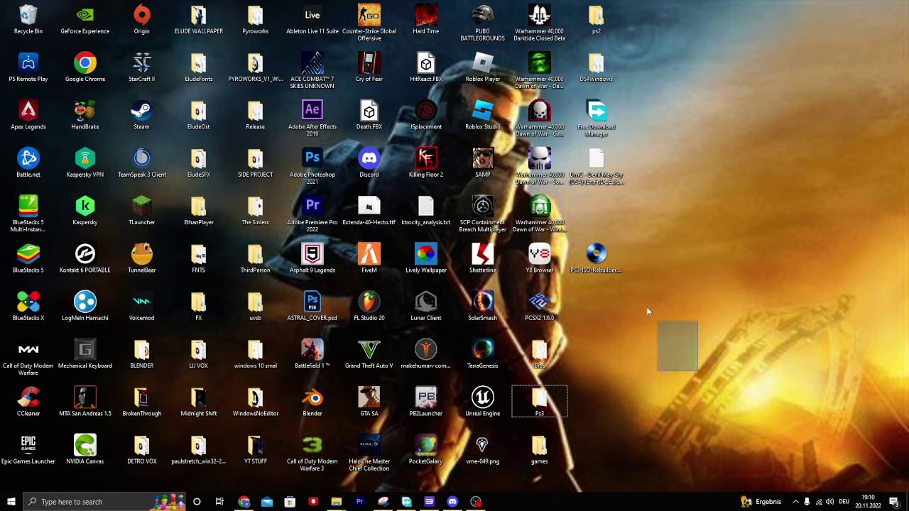
left_click(585, 220)
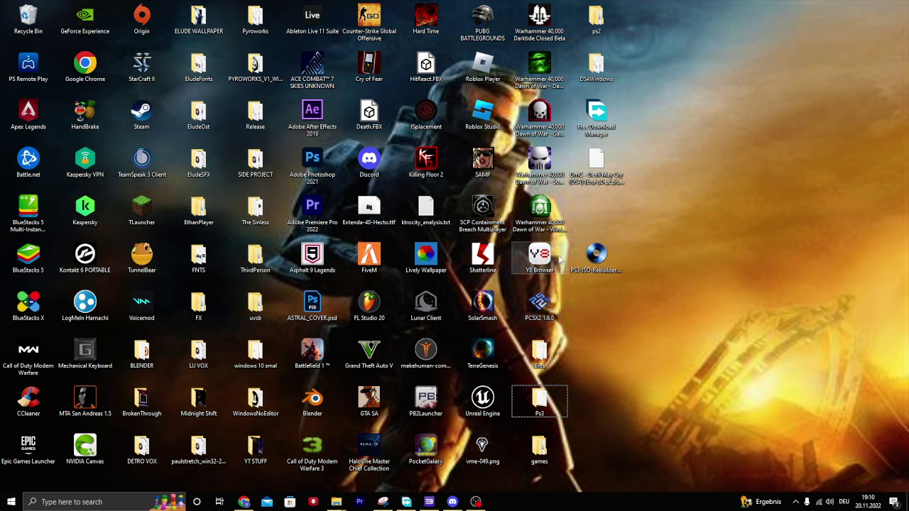
right_click(611, 296)
left_click(780, 227)
left_click(244, 502)
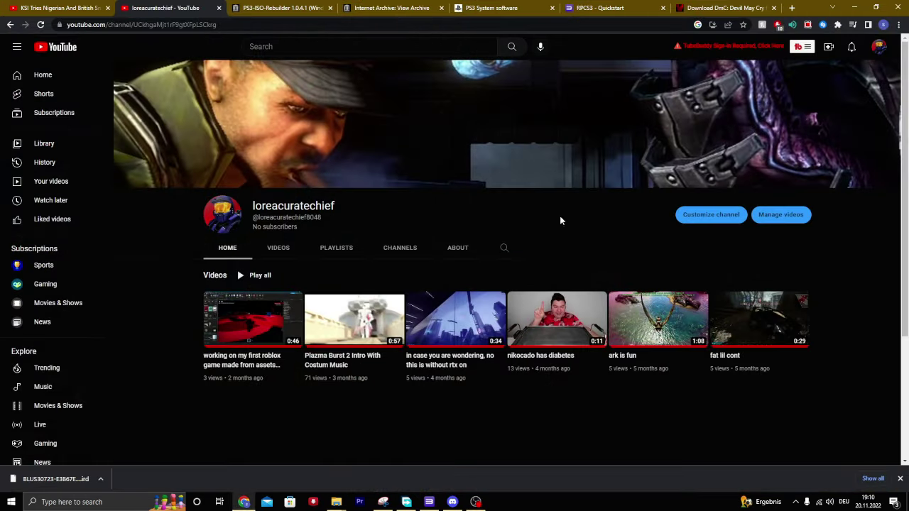
left_click(391, 8)
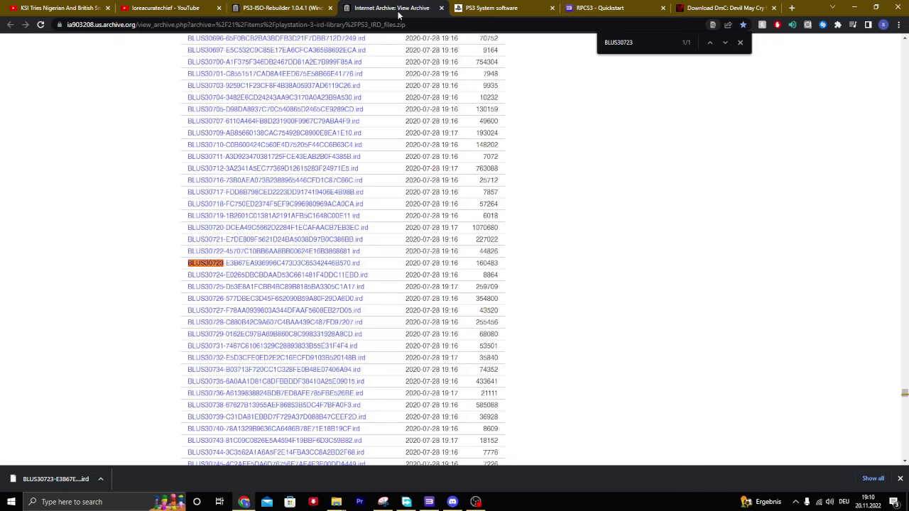
scroll(174, 363, "up", 1)
scroll(174, 362, "up", 5)
left_click(739, 42)
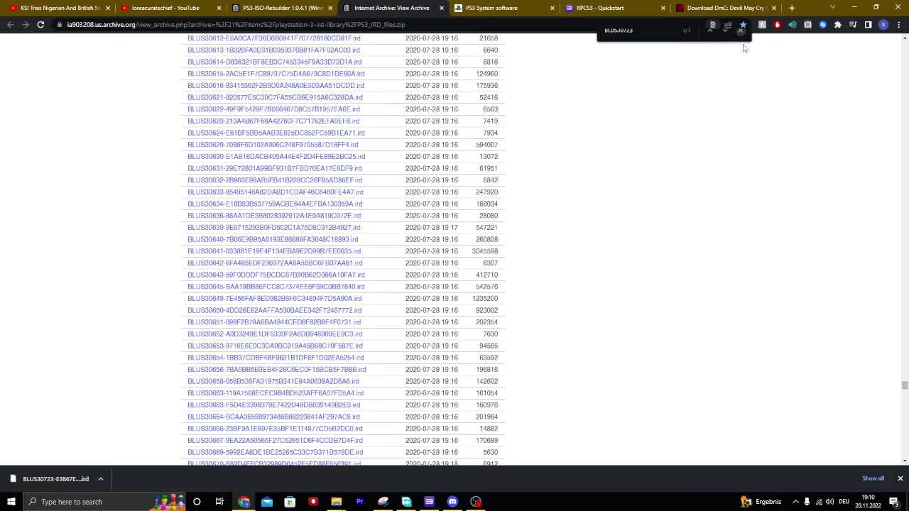
scroll(670, 289, "up", 2)
scroll(670, 289, "up", 3)
scroll(100, 195, "up", 5)
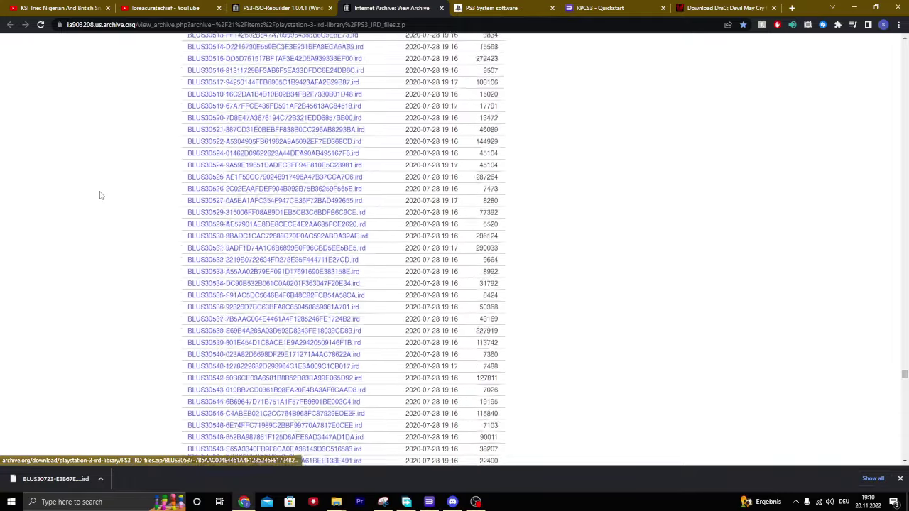
scroll(101, 195, "up", 3)
scroll(100, 196, "up", 5)
scroll(100, 196, "up", 5)
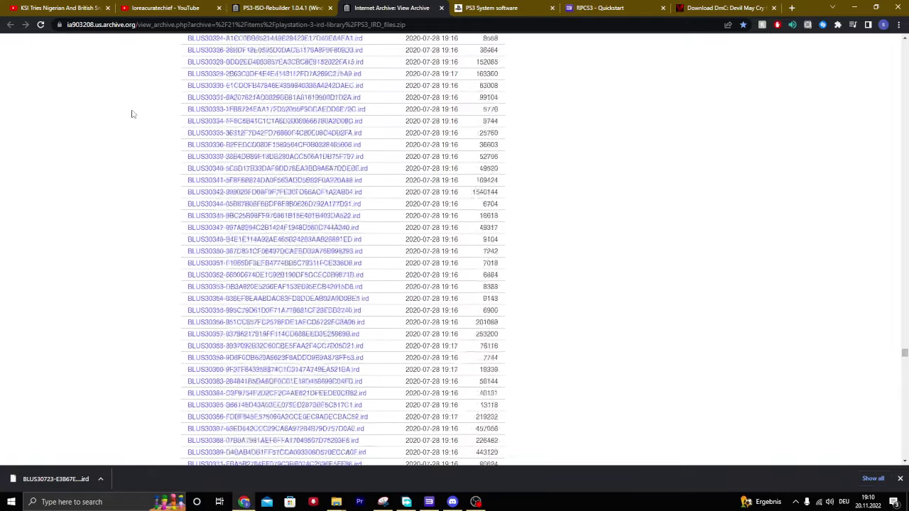
scroll(96, 273, "up", 5)
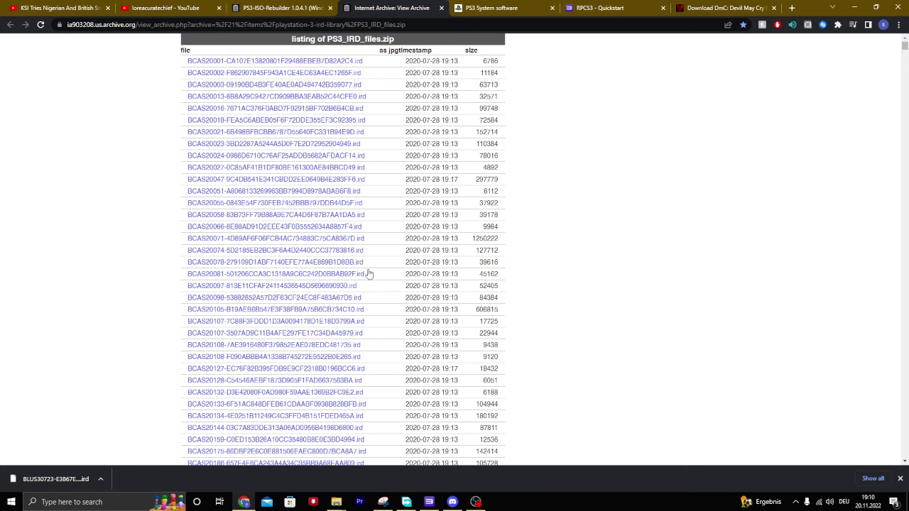
Move the DmC tab beside the archive tab and select serial BLUS-30723 on Vimm's Lair
left_click_drag(724, 7, 529, 6)
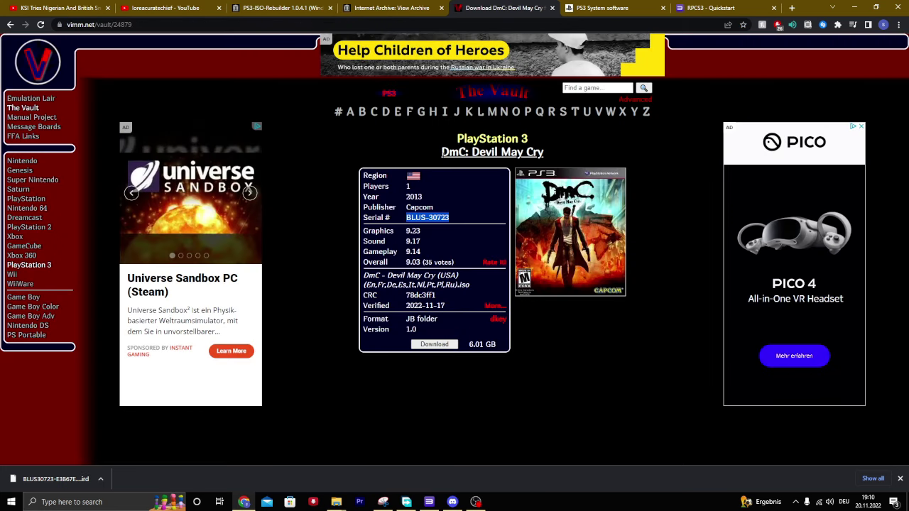
left_click(454, 390)
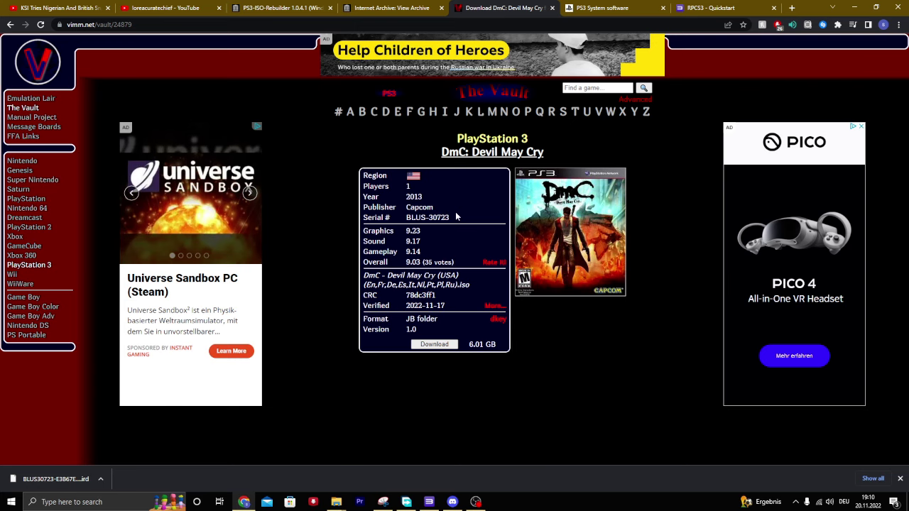
double_click(440, 217)
key("ctrl+c")
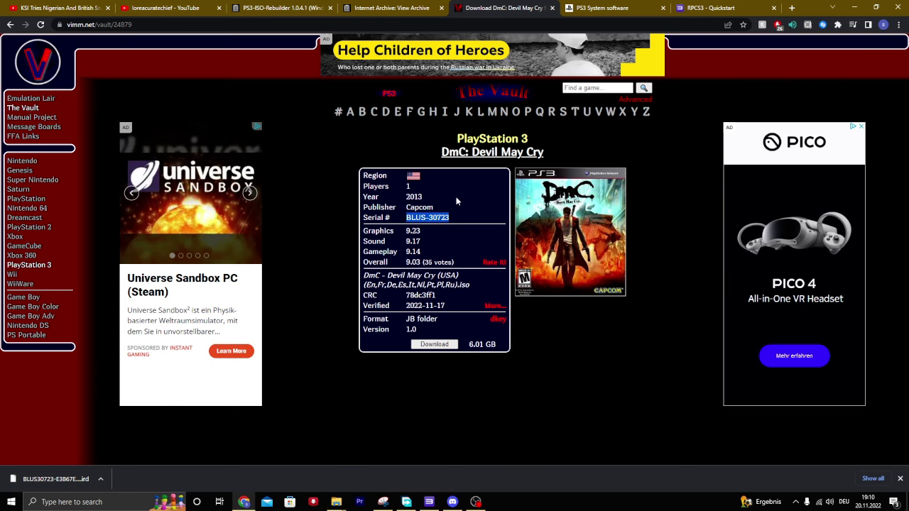
Search the archive listing for BLUS30723 and download its .ird file
left_click(387, 8)
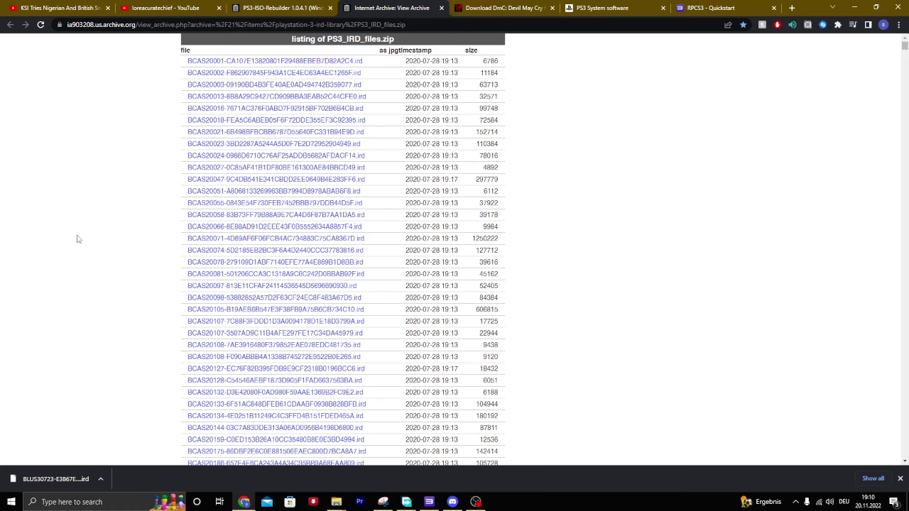
key("ctrl+f")
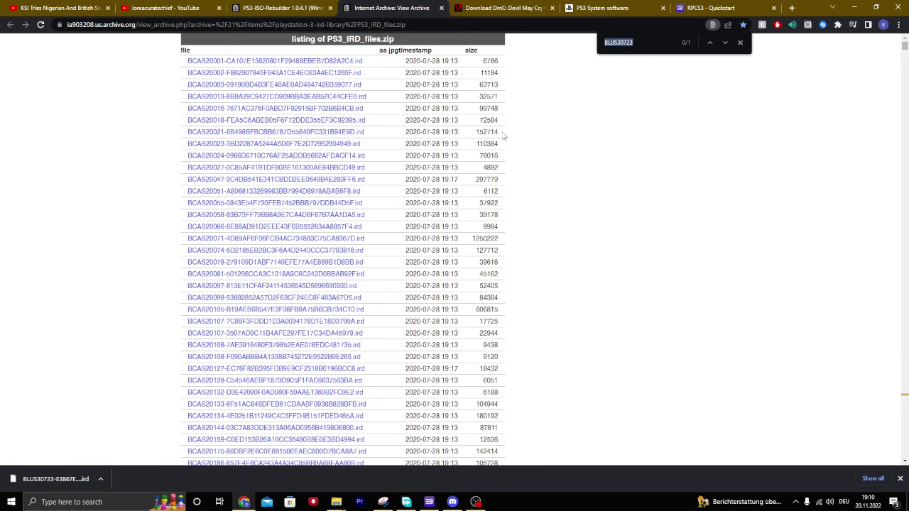
key("ctrl+v")
key("BackSpace")
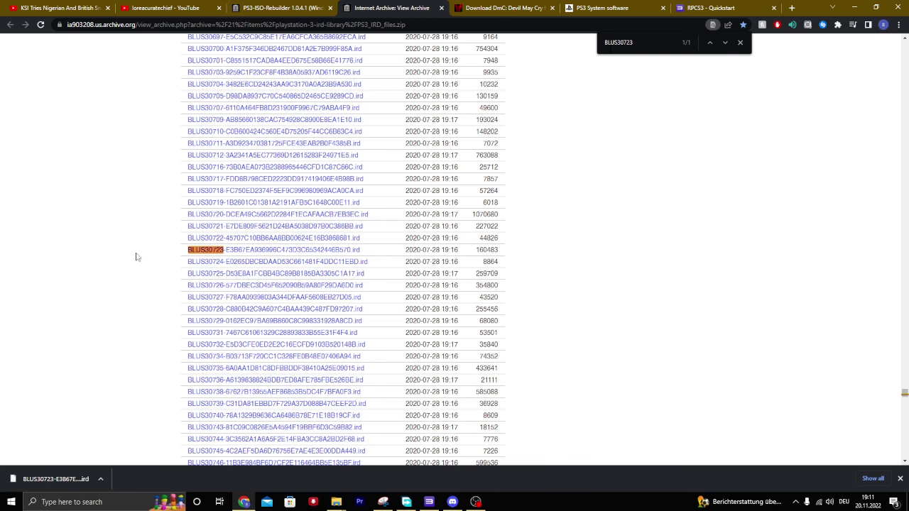
left_click(742, 45)
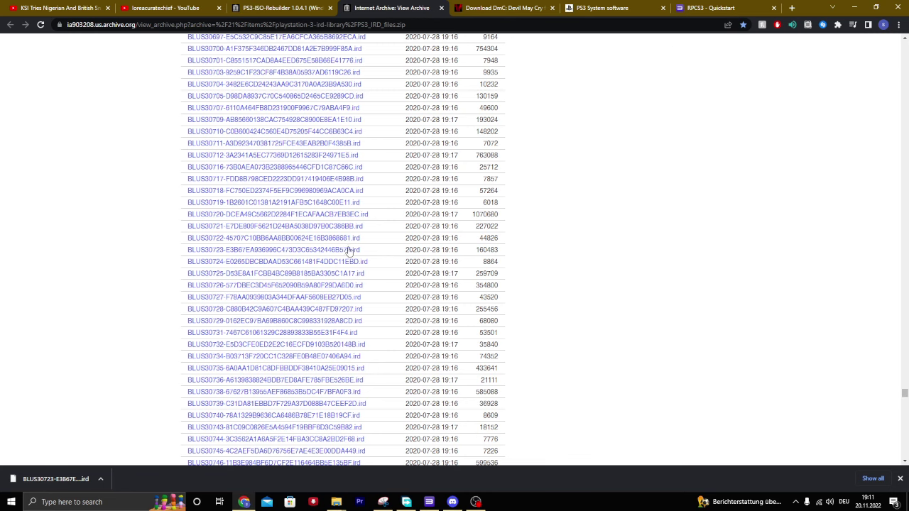
key("ctrl+f")
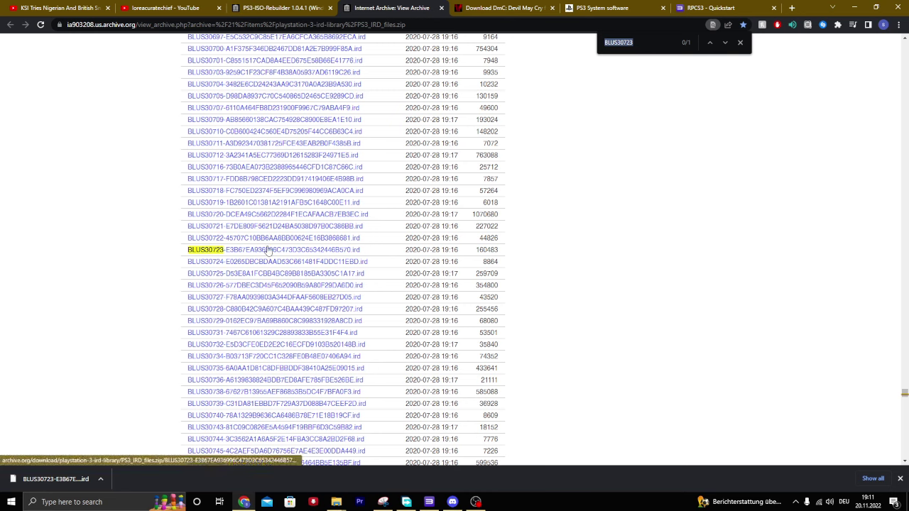
left_click(268, 250)
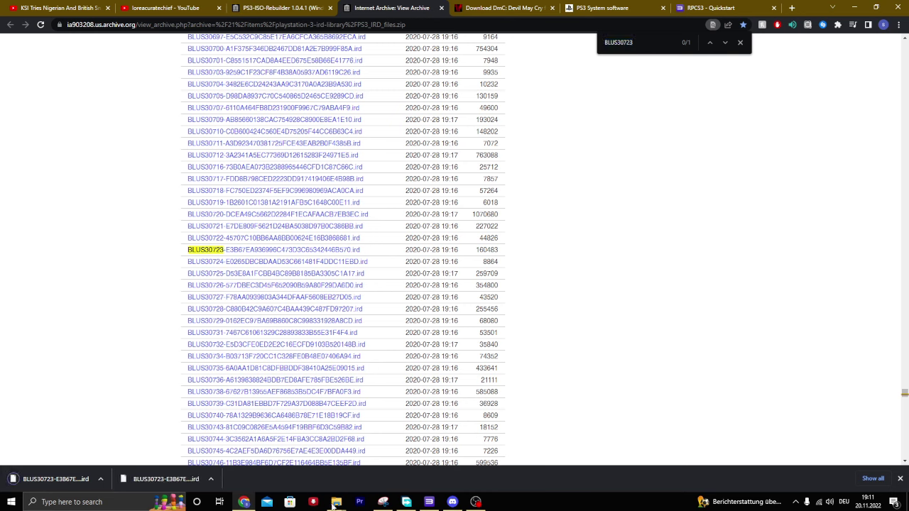
Check the newest downloaded .ird file in the Downloads folder
left_click(335, 502)
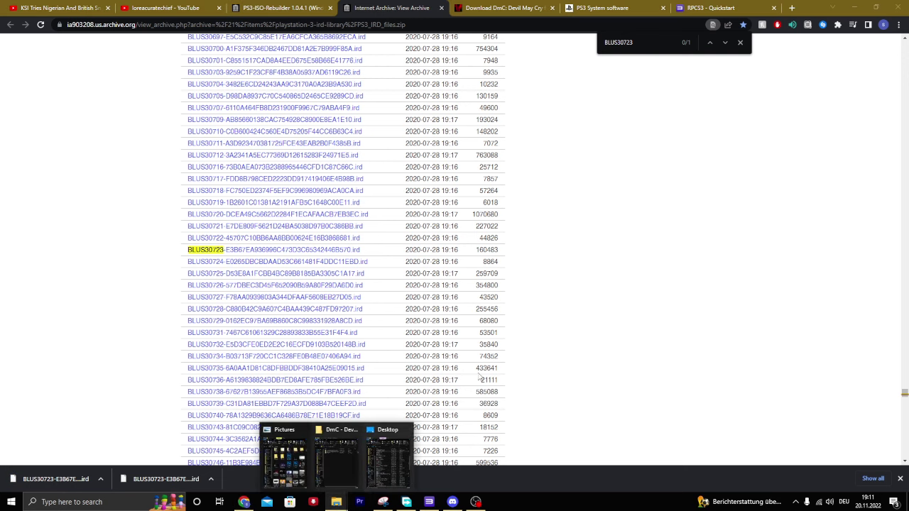
left_click(386, 454)
scroll(532, 284, "up", 3)
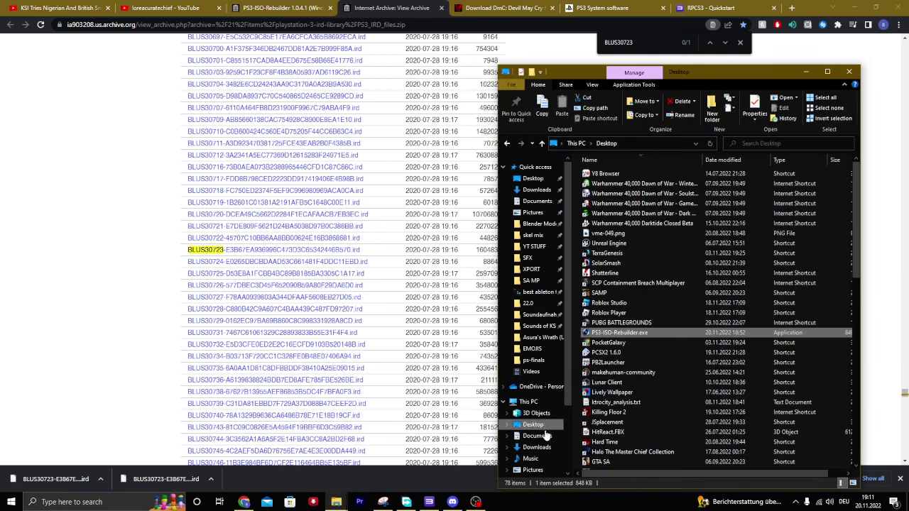
left_click(536, 430)
mouse_move(623, 75)
left_mouse_down()
mouse_move(213, 71)
mouse_move(433, 80)
mouse_move(557, 110)
left_mouse_up()
left_click(200, 199)
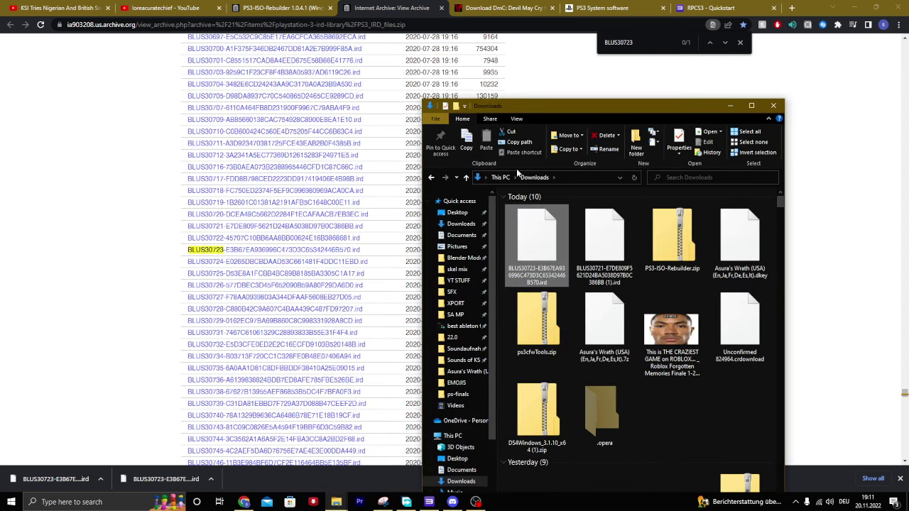
left_click(638, 426)
Open games > DmC - Devil May Cry, select the BLUS30723 IRD file, then show the desktop
left_click(457, 212)
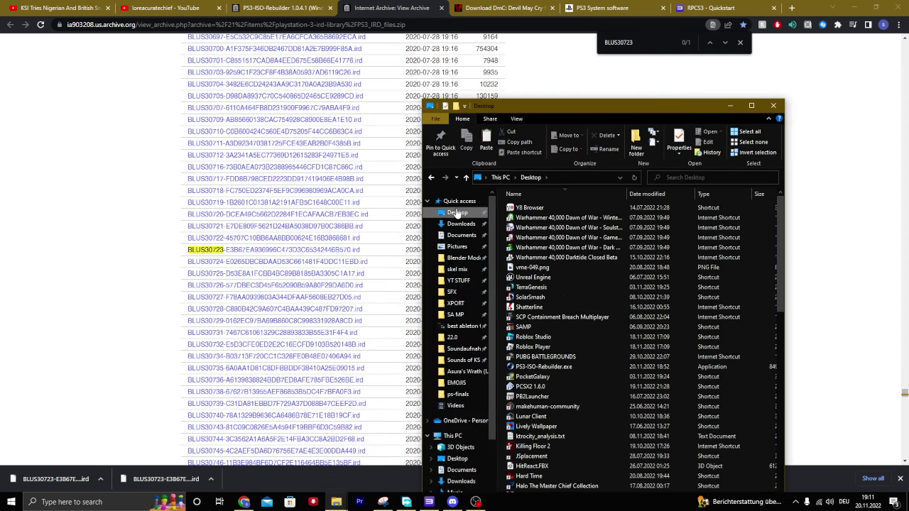
scroll(614, 322, "down", 5)
scroll(609, 324, "down", 3)
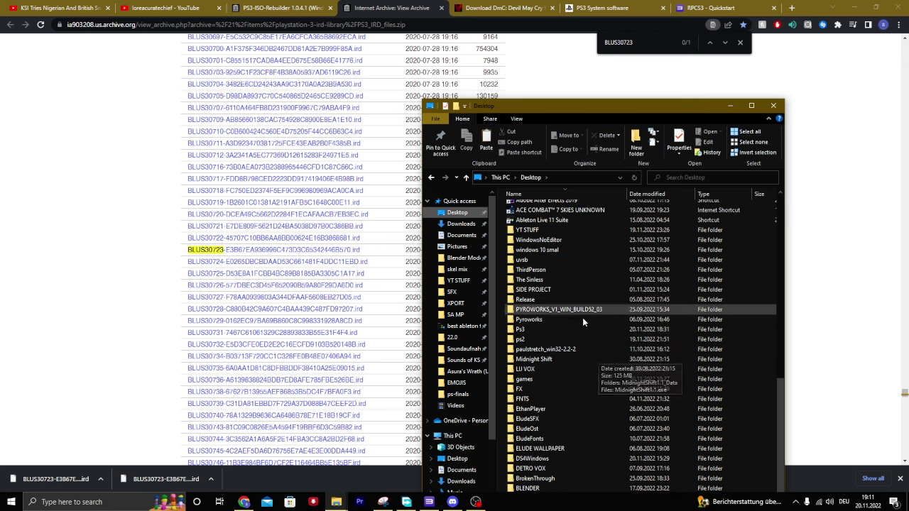
double_click(586, 378)
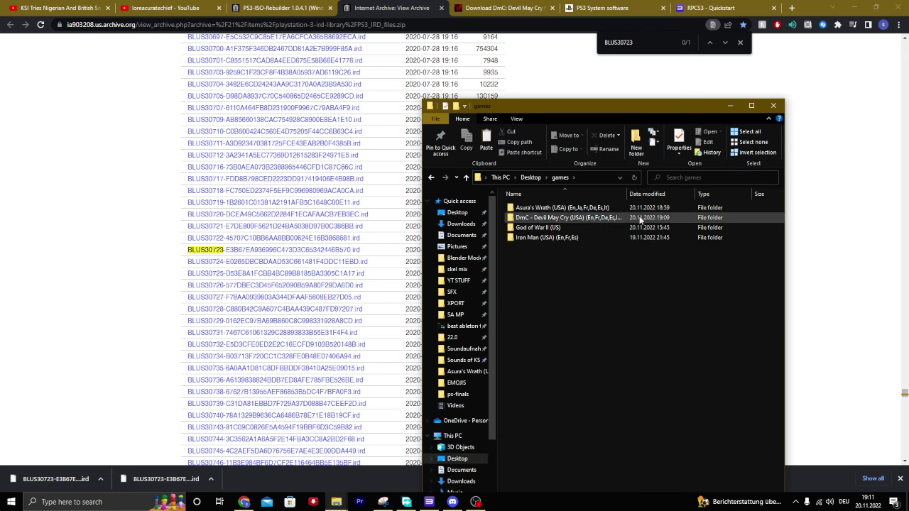
double_click(561, 217)
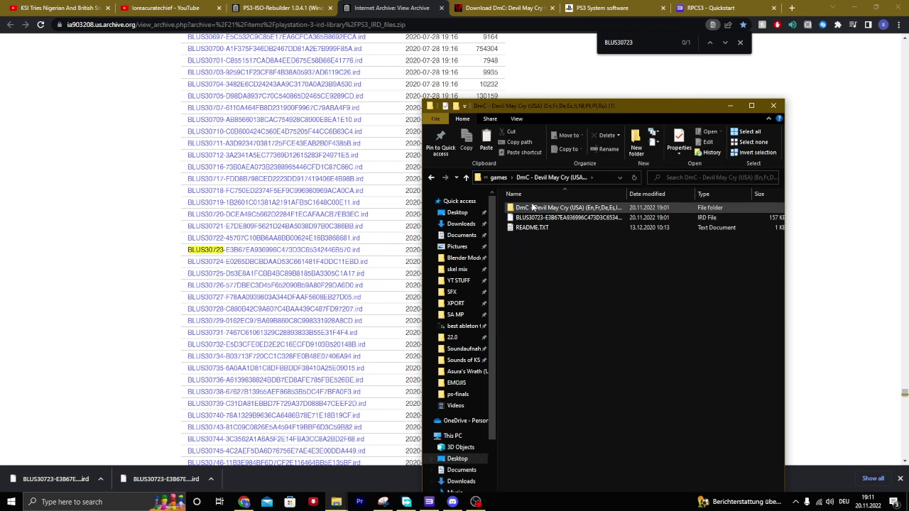
key("alt+Left")
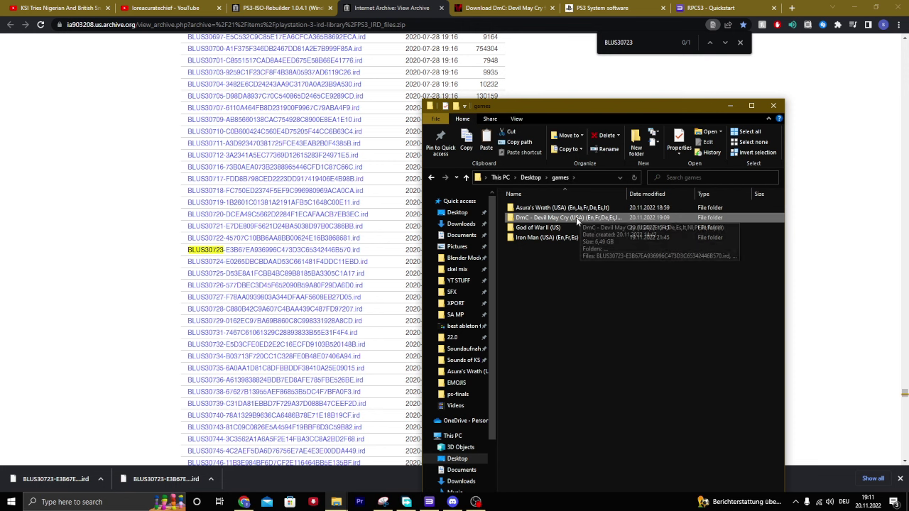
double_click(568, 217)
left_click(561, 217)
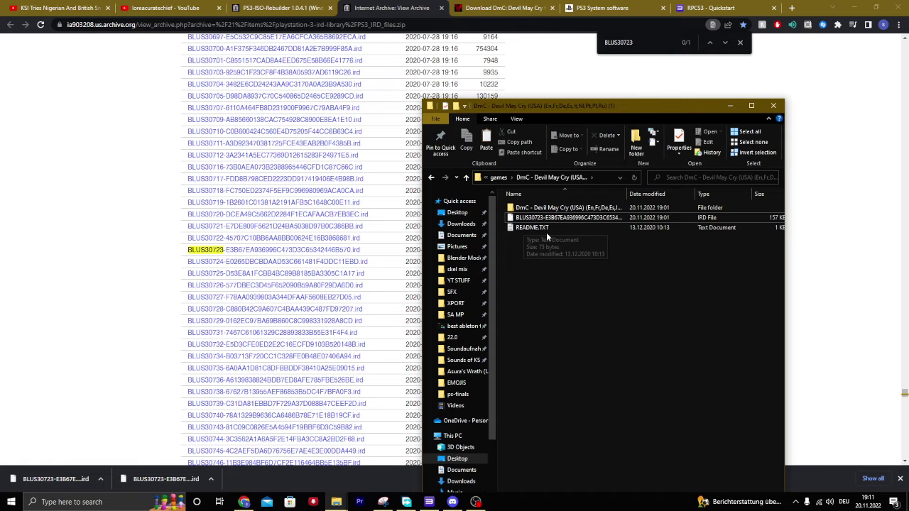
left_click(905, 502)
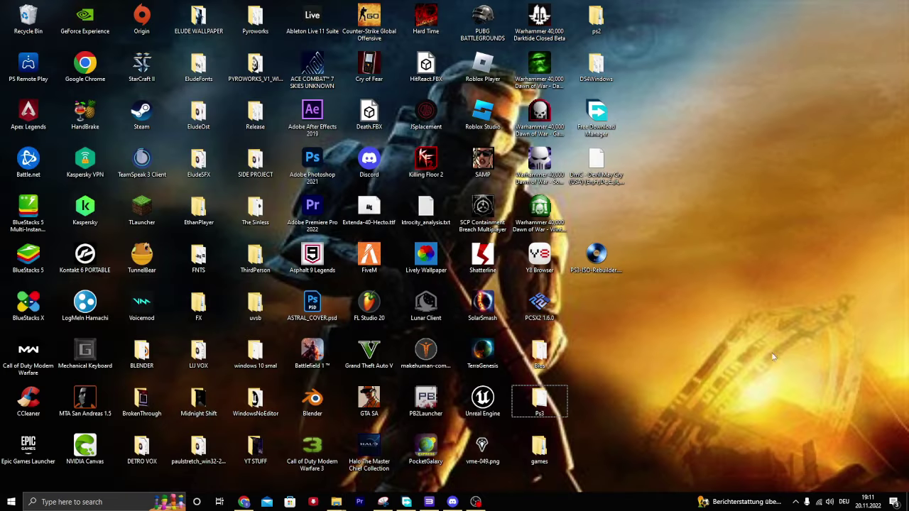
Launch PS3-ISO-Rebuilder and choose the inner DmC - Devil May Cry folder as the JB Folder
double_click(597, 257)
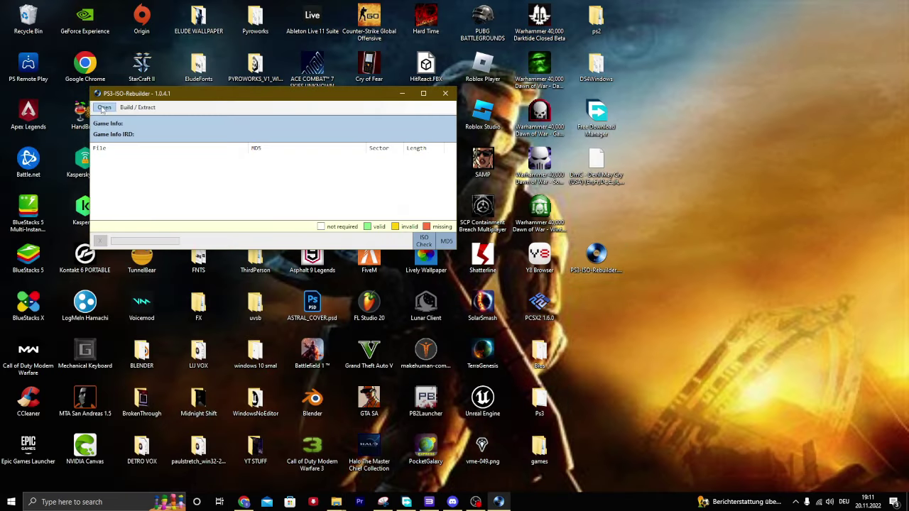
left_click(103, 107)
left_click(131, 135)
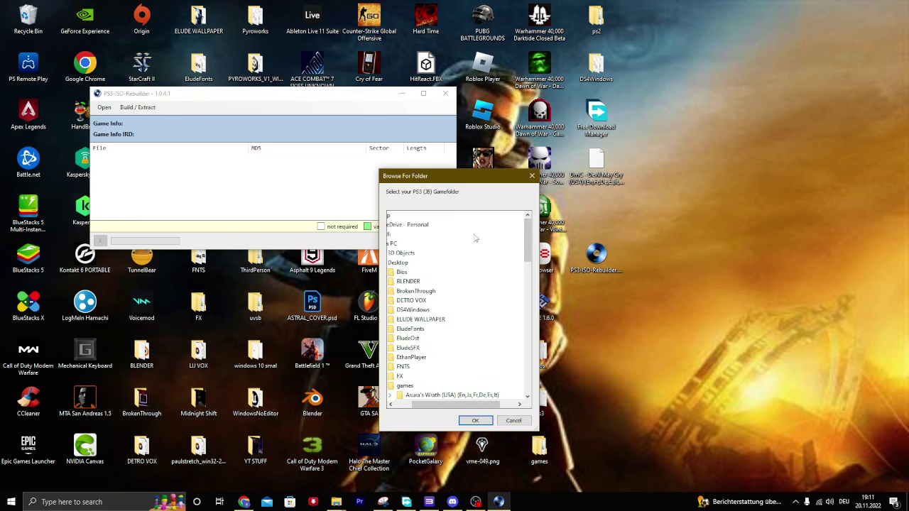
scroll(461, 320, "down", 3)
left_click(454, 264)
scroll(426, 299, "up", 3)
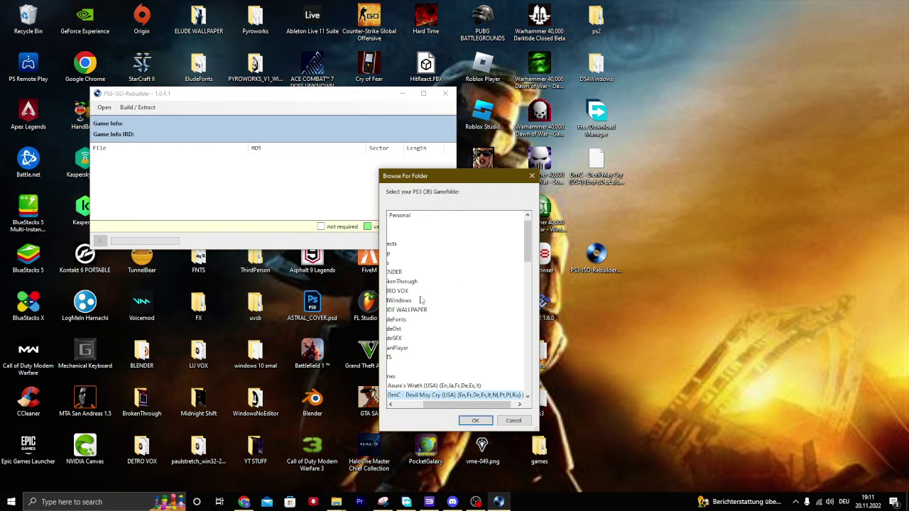
left_click_drag(436, 177, 461, 121)
scroll(482, 298, "down", 2)
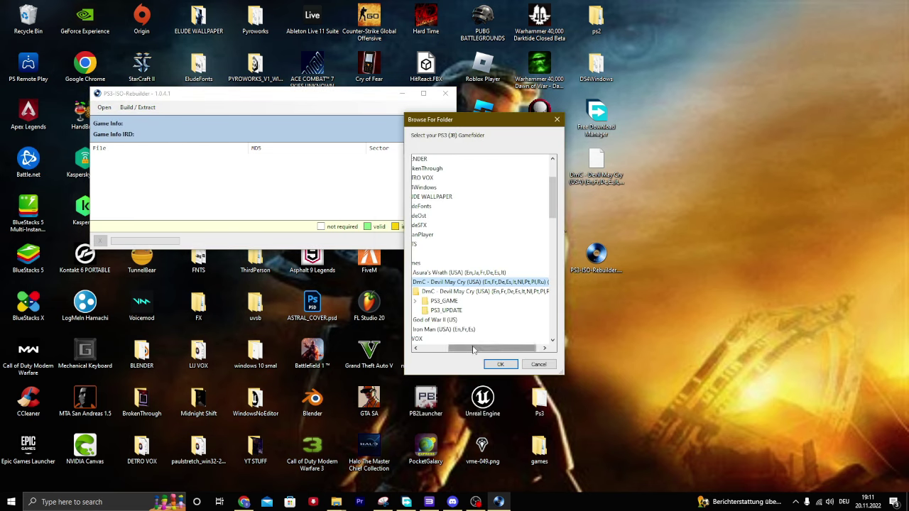
left_click_drag(497, 349, 455, 349)
left_click(483, 292)
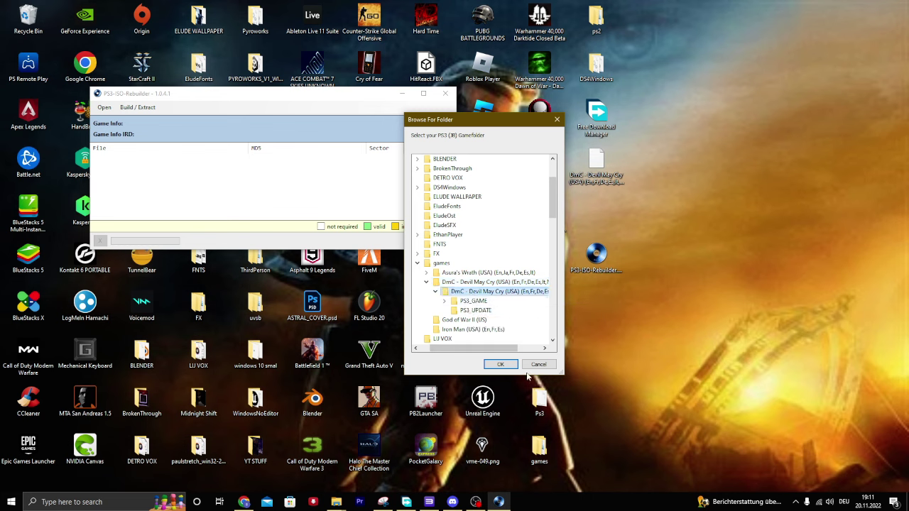
Confirm the DmC folder and decline downloading the missing PS3UPDAT.PUP update file
left_click(500, 364)
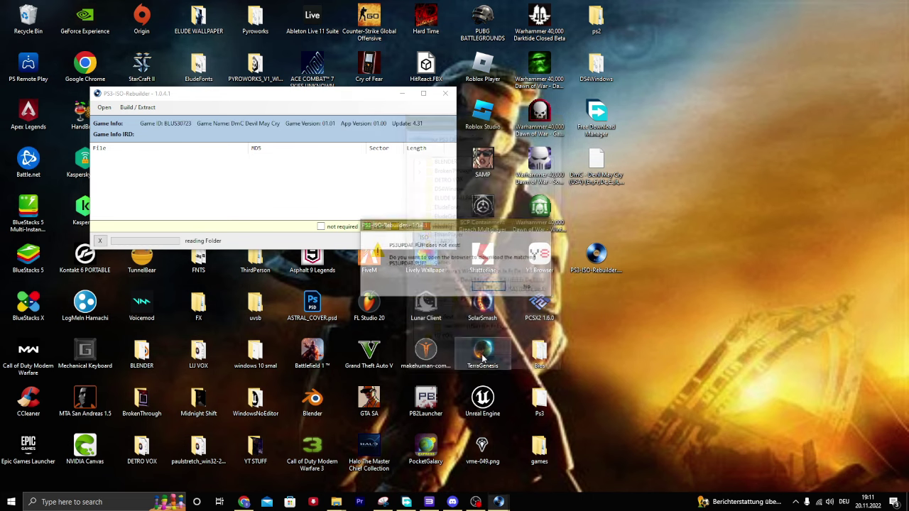
left_click_drag(419, 225, 234, 135)
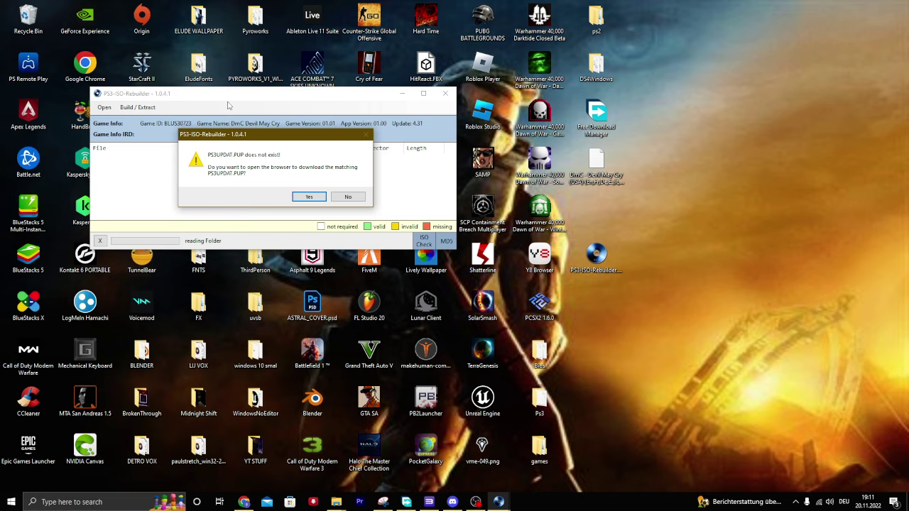
left_click_drag(284, 93, 482, 213)
left_click_drag(287, 135, 476, 249)
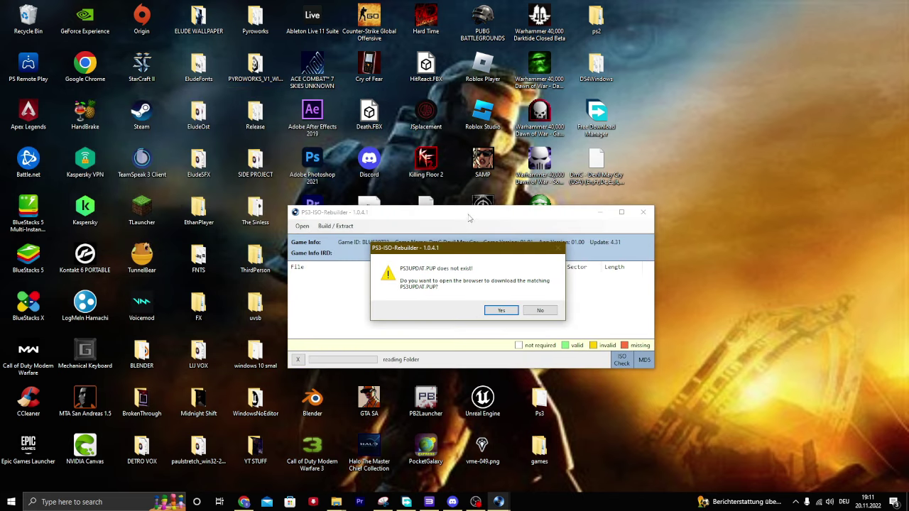
left_click_drag(469, 217, 431, 345)
mouse_move(441, 264)
left_mouse_down()
mouse_move(405, 387)
mouse_move(389, 210)
left_mouse_up()
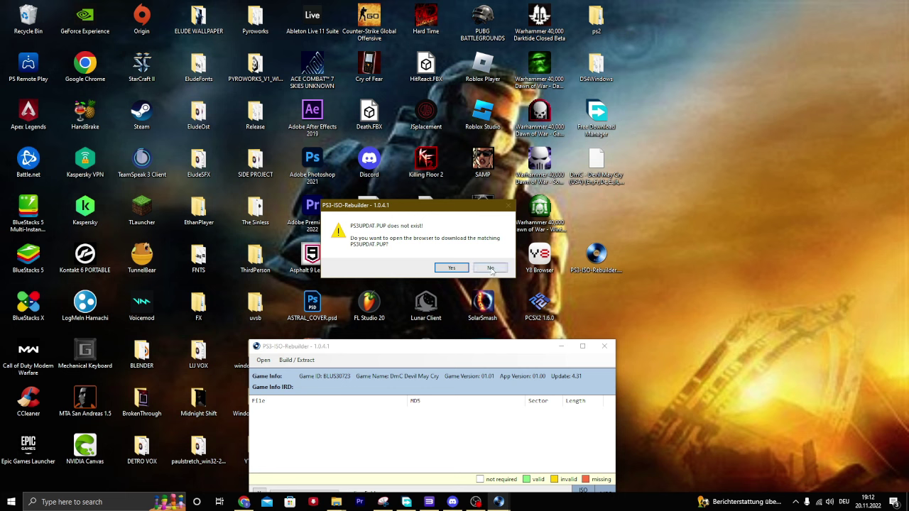
left_click(490, 269)
left_click_drag(432, 346, 401, 161)
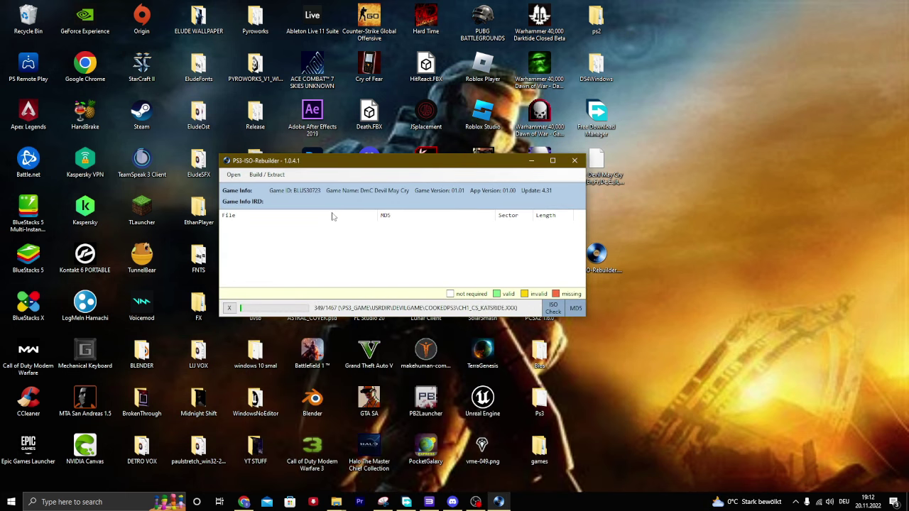
Enlarge the PS3-ISO-Rebuilder window while the read finishes listing every file's MD5
left_click_drag(454, 319, 454, 408)
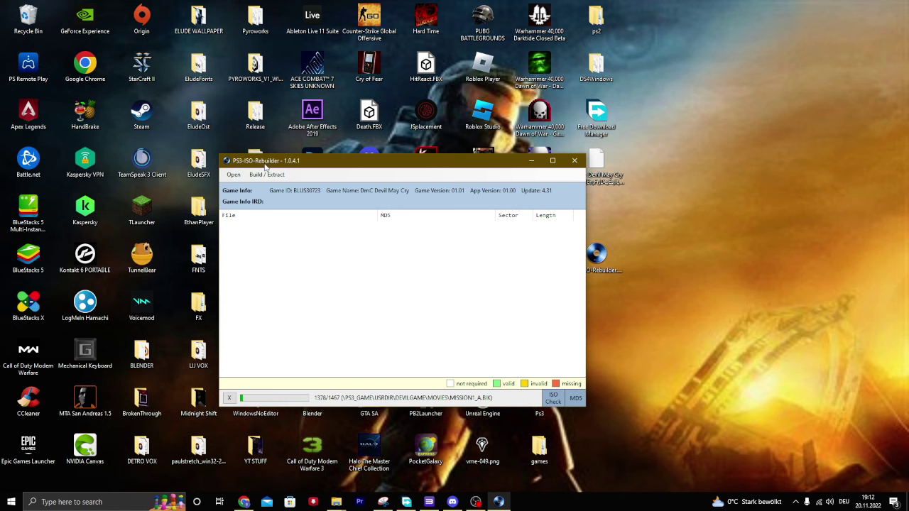
mouse_move(266, 167)
left_mouse_down()
mouse_move(302, 135)
mouse_move(277, 132)
left_mouse_up()
Load the BLUS30723 .ird file via Open > IRD to verify the game files
left_click(230, 143)
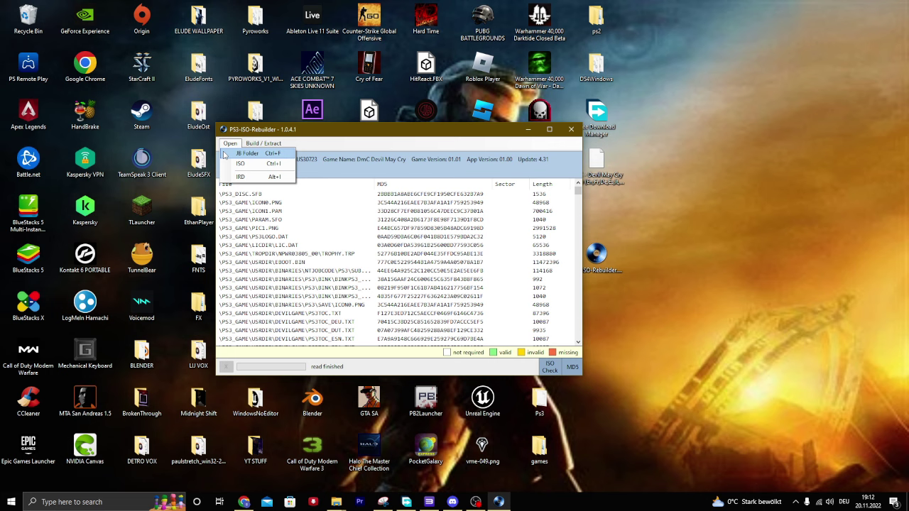
left_click(240, 176)
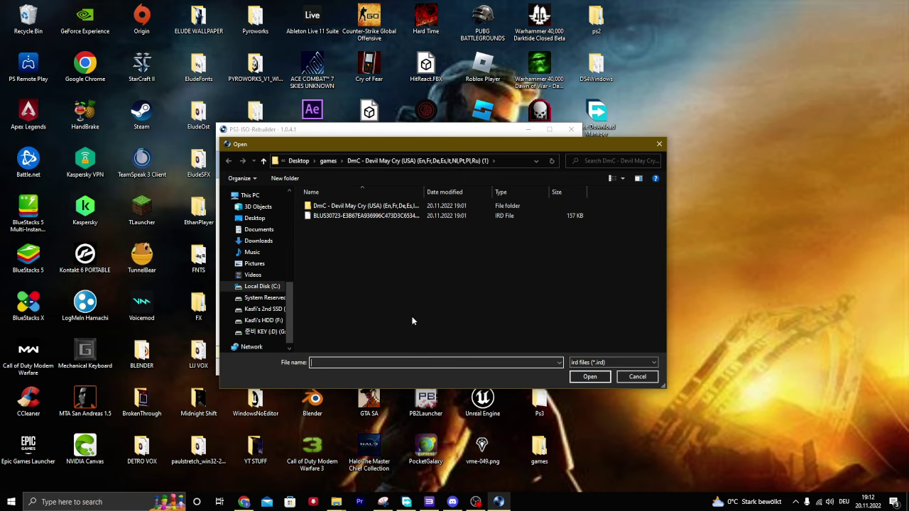
double_click(437, 217)
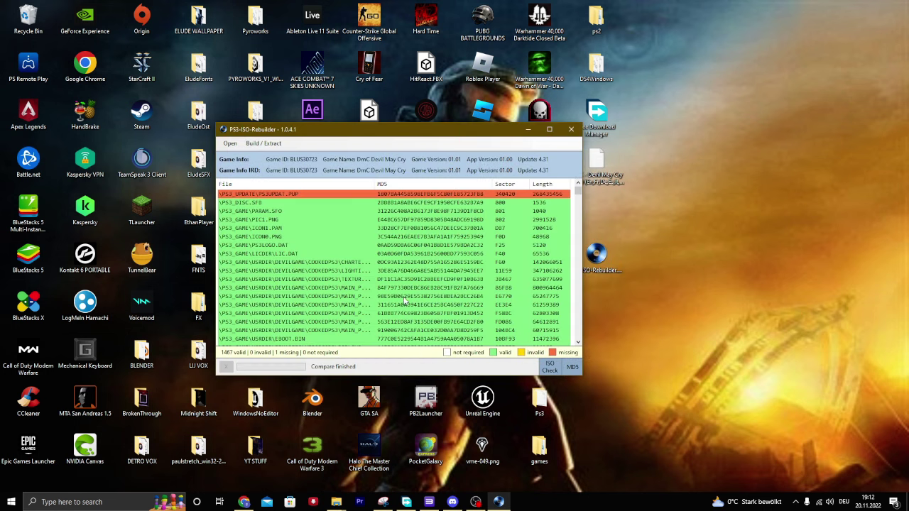
left_click_drag(281, 132, 402, 148)
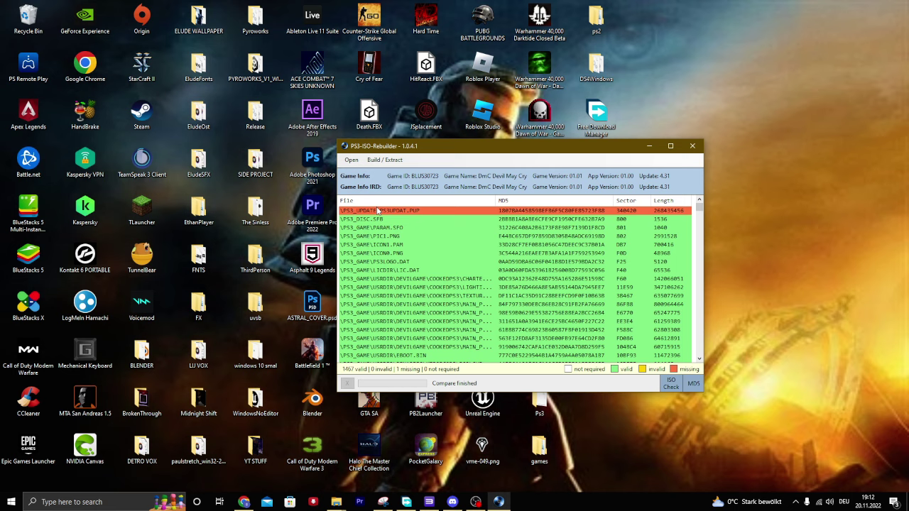
left_click_drag(337, 209, 264, 213)
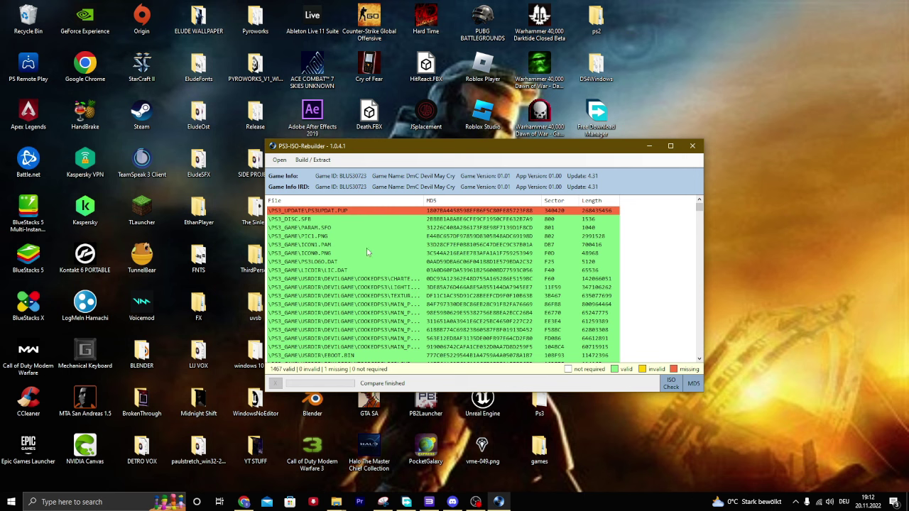
Build a split ISO without IRD, saving BLUS30723-[DmC Devil May Cry].iso in the DmC folder
left_click(312, 159)
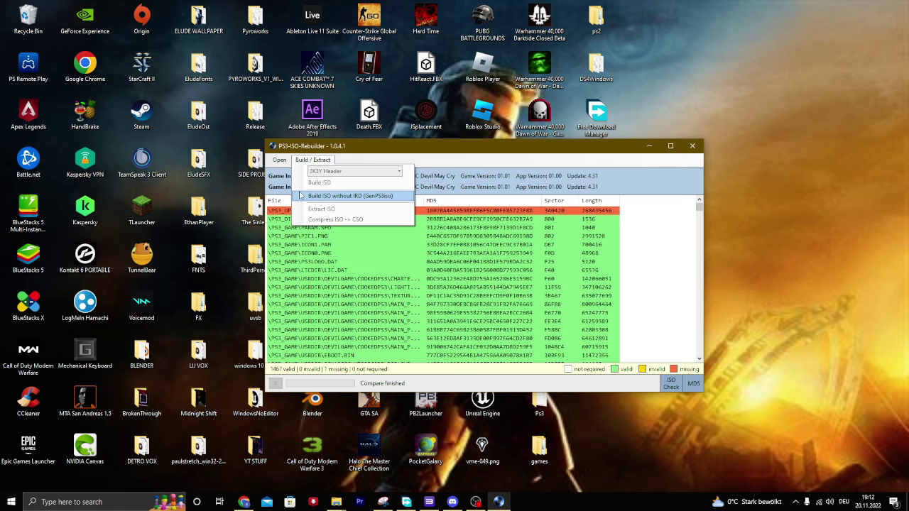
left_click(333, 196)
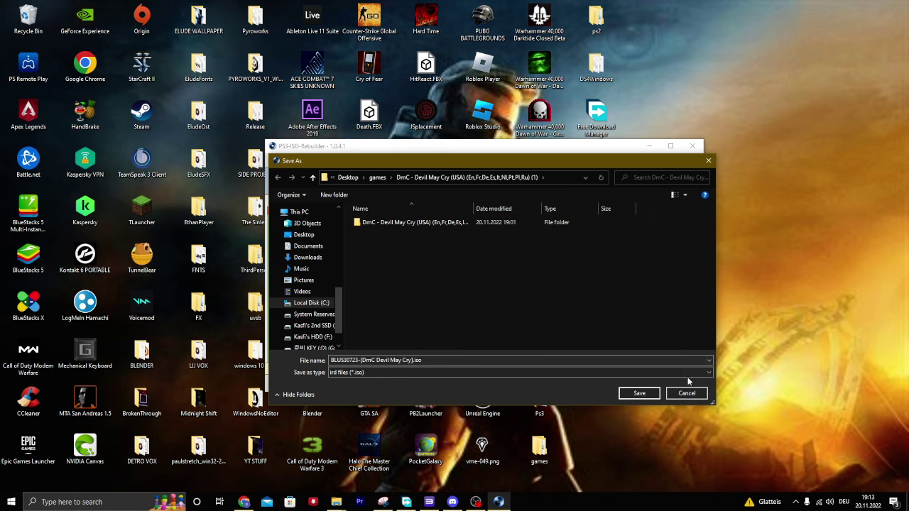
left_click(639, 394)
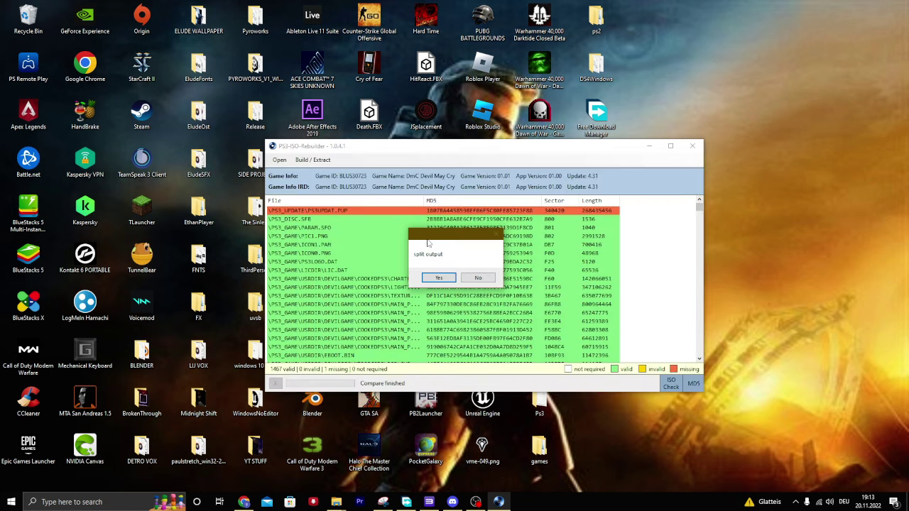
left_click(440, 278)
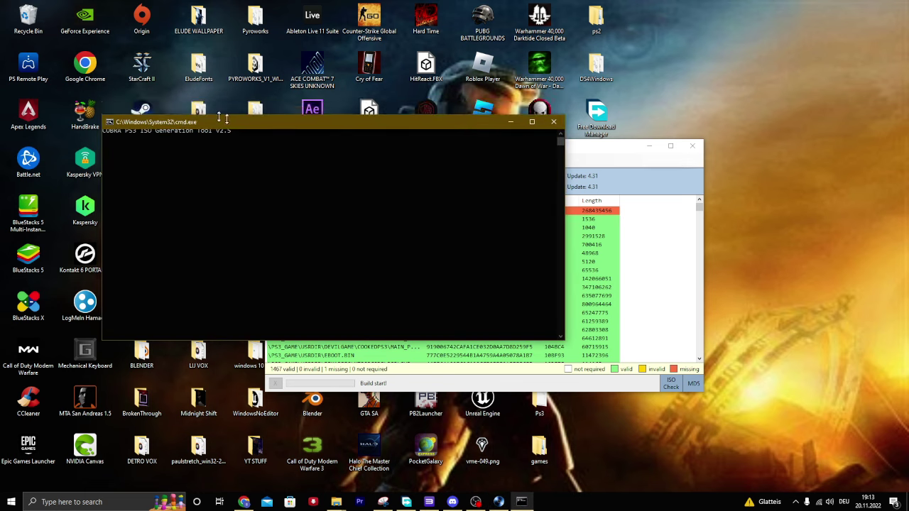
Reposition the COBRA ISO console windows while the build passes 60% of 6654 MB
mouse_move(340, 103)
left_mouse_down()
mouse_move(340, 69)
mouse_move(439, 151)
left_mouse_up()
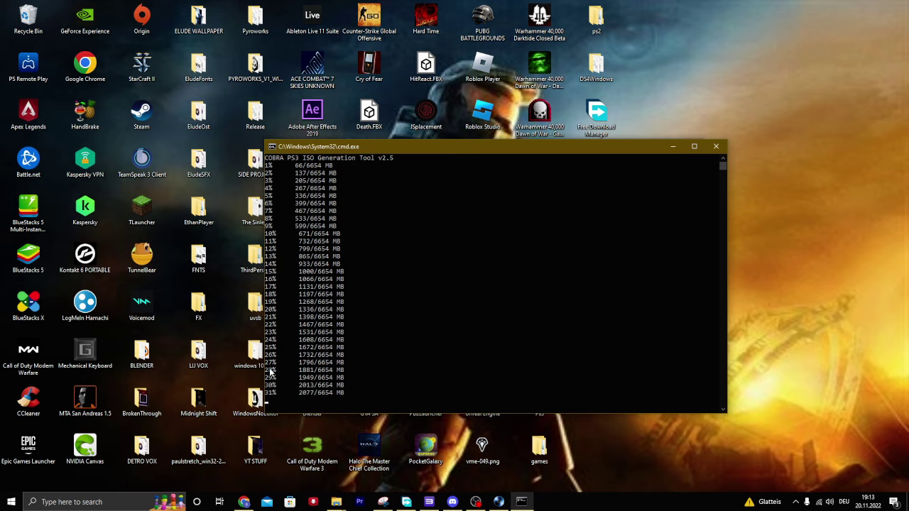
scroll(345, 292, "down", 3)
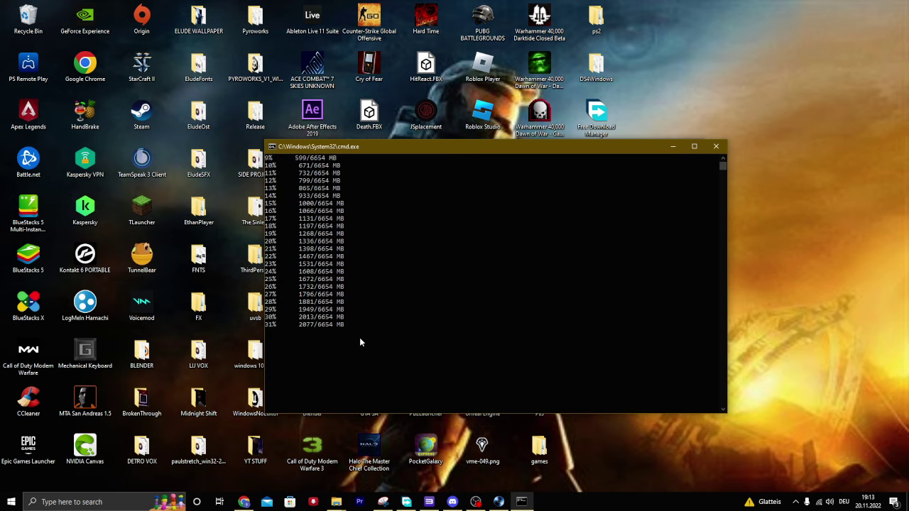
scroll(277, 346, "up", 3)
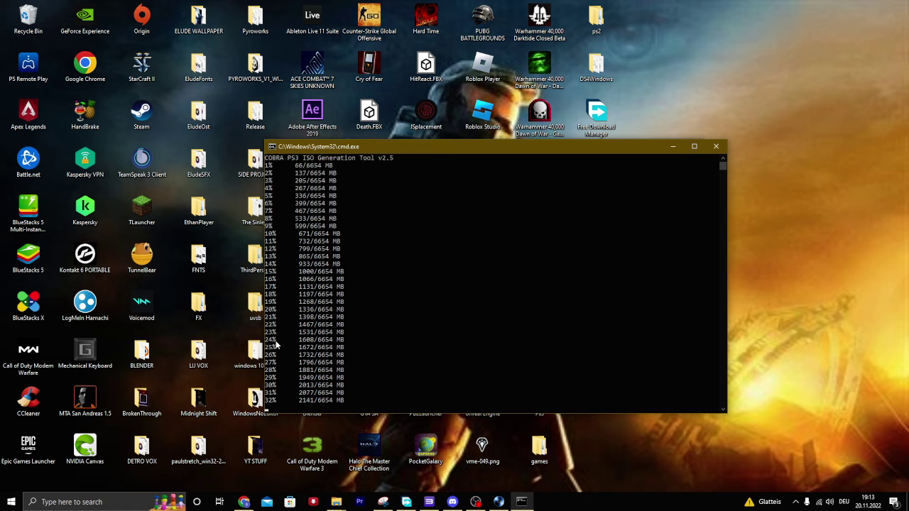
scroll(284, 380, "up", 1)
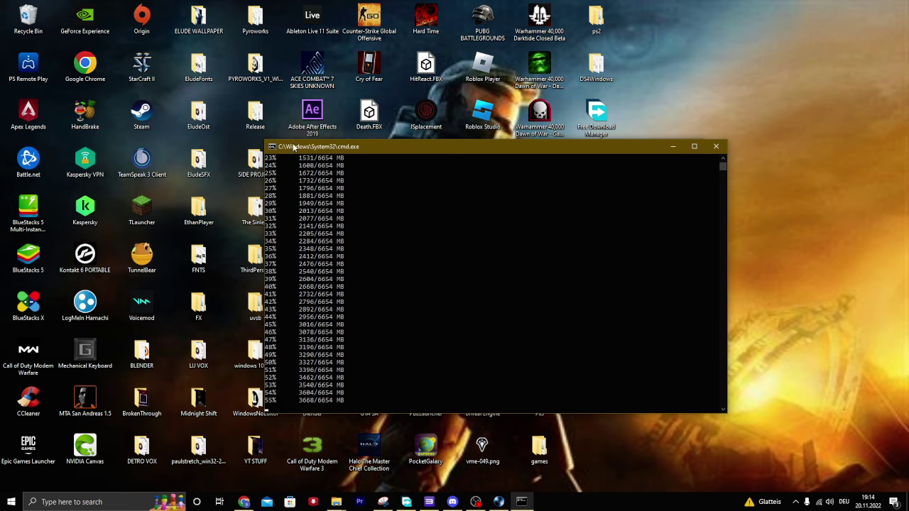
mouse_move(294, 147)
left_mouse_down()
mouse_move(277, 121)
mouse_move(275, 86)
left_mouse_up()
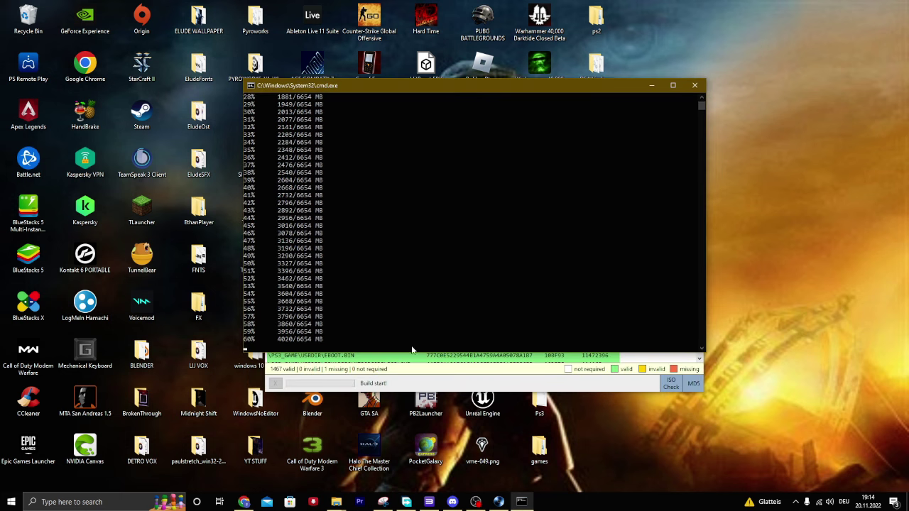
Keep the cmd progress window in view while the 6654 MB DmC ISO build finishes
left_click_drag(406, 350, 408, 396)
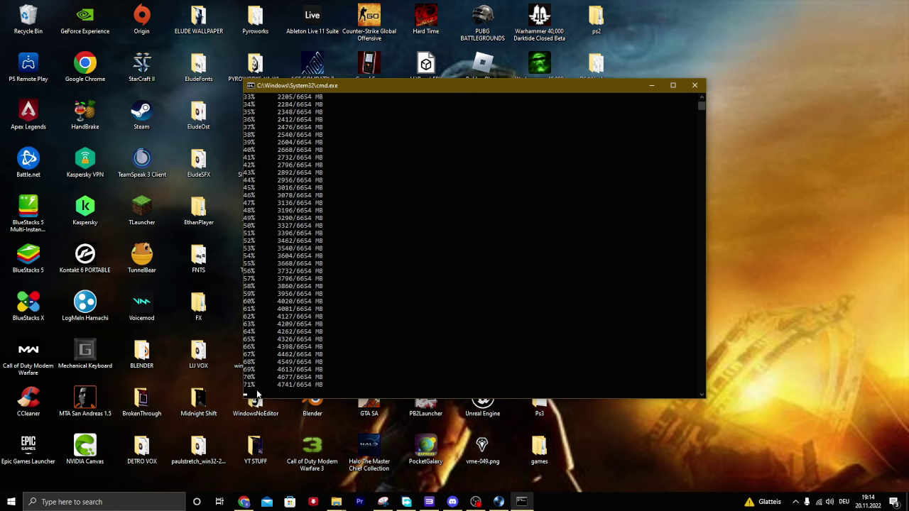
mouse_move(321, 86)
left_mouse_down()
mouse_move(367, 179)
mouse_move(395, 105)
mouse_move(339, 208)
left_mouse_up()
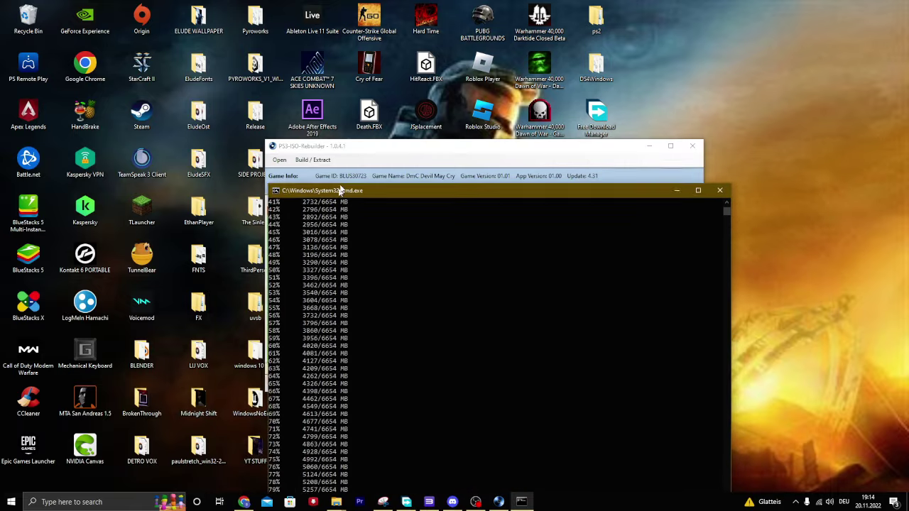
mouse_move(339, 208)
left_mouse_down()
mouse_move(323, 88)
mouse_move(335, 101)
left_mouse_up()
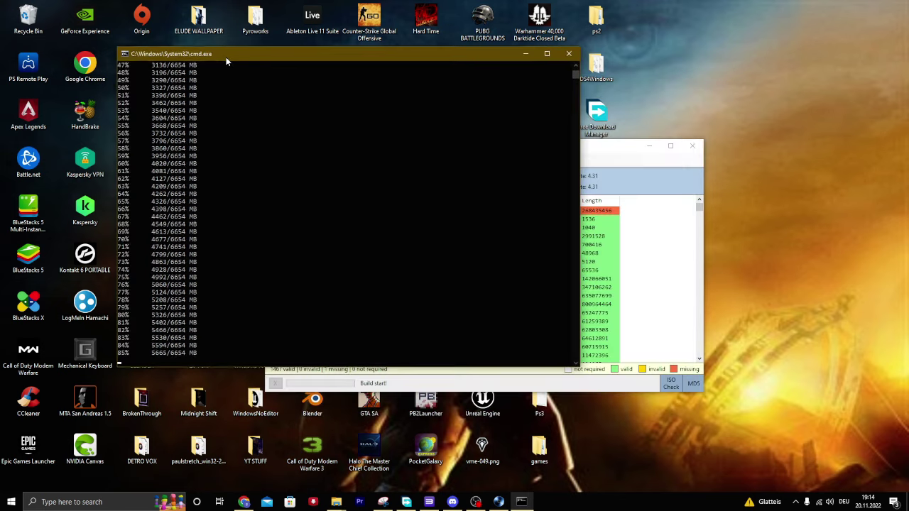
mouse_move(335, 100)
left_mouse_down()
mouse_move(199, 33)
mouse_move(445, 95)
left_mouse_up()
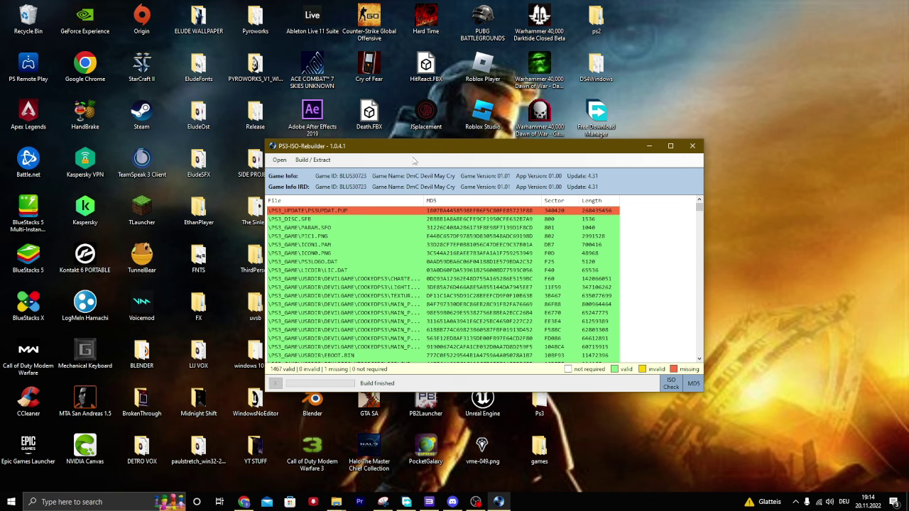
Close the rebuilder and open the DmC folder under Desktop > games in File Explorer
left_click(692, 147)
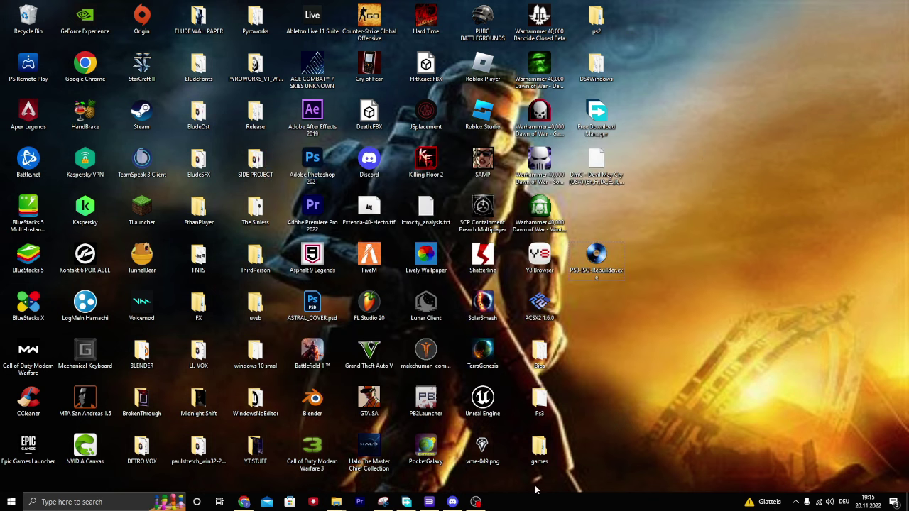
left_click(539, 451)
double_click(539, 447)
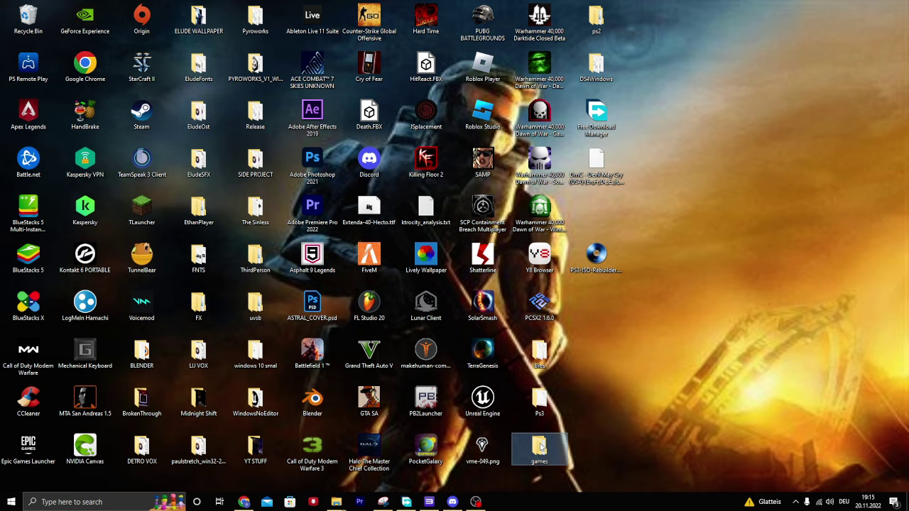
left_click_drag(568, 8, 349, 52)
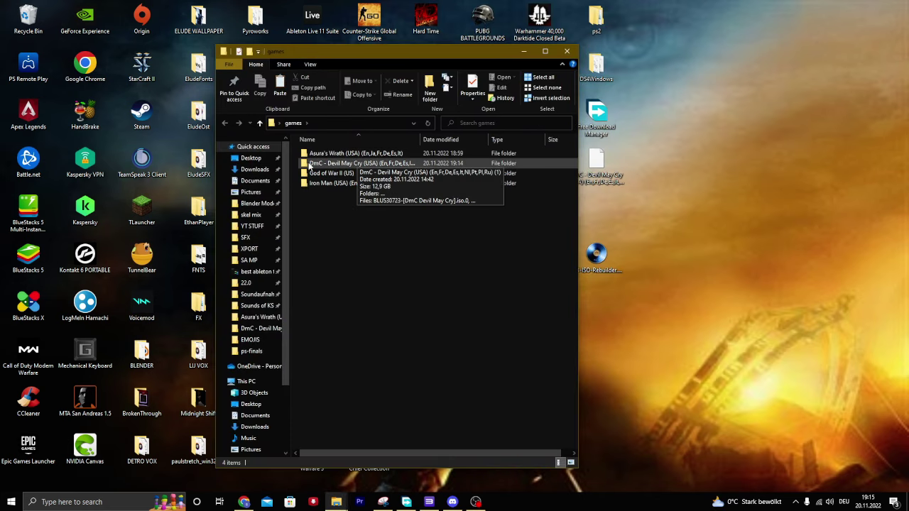
double_click(319, 166)
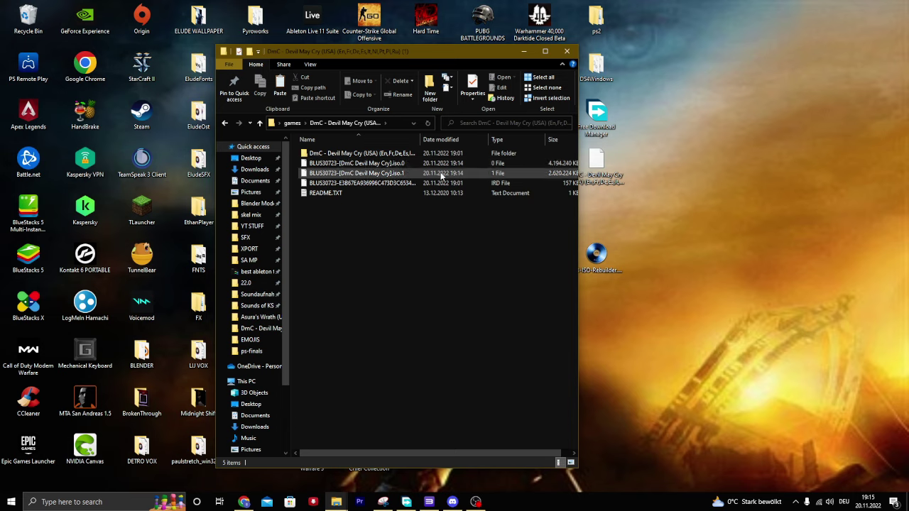
left_click(424, 163)
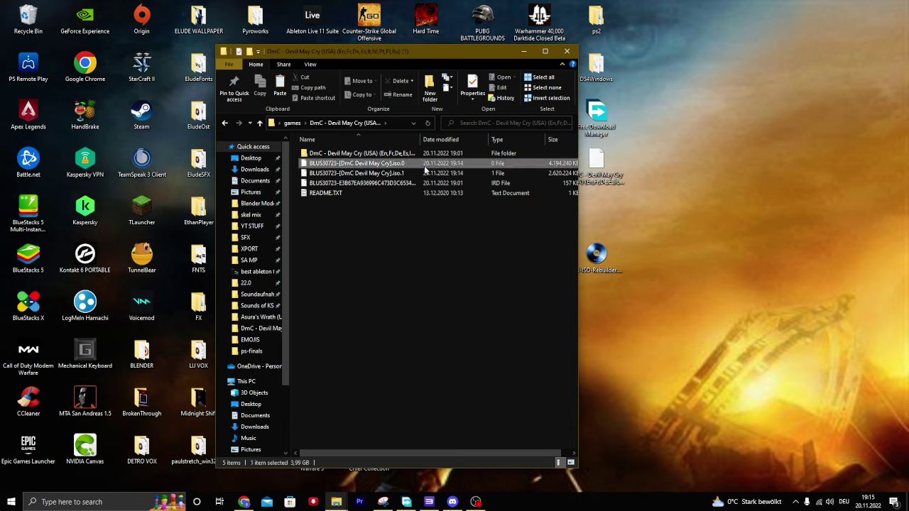
left_click_drag(577, 184, 663, 183)
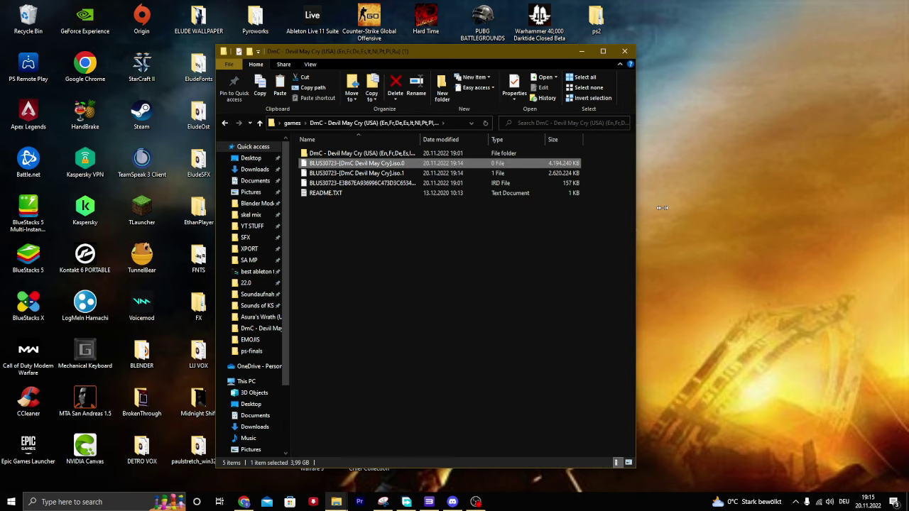
left_click(548, 248)
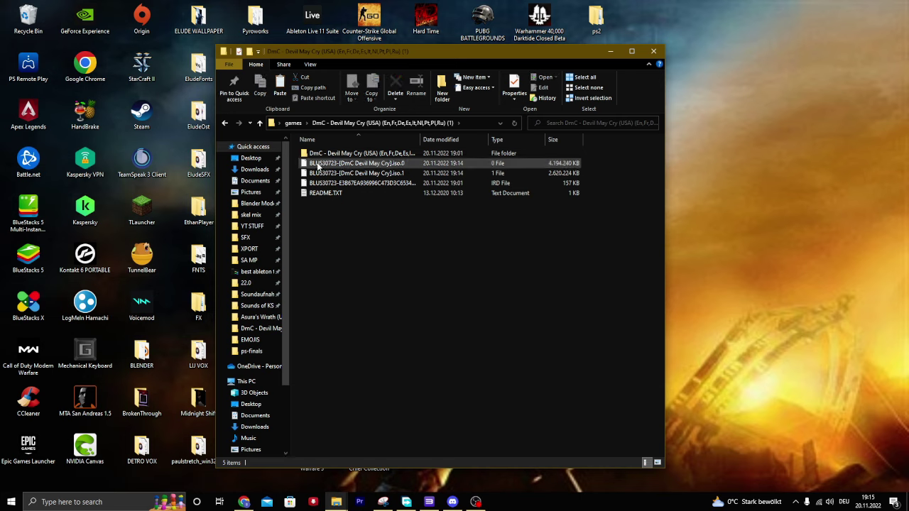
Delete the .iso.1 part and rename .iso.0 to BLUS30723-[DmC Devil May Cry].iso
left_click(354, 173)
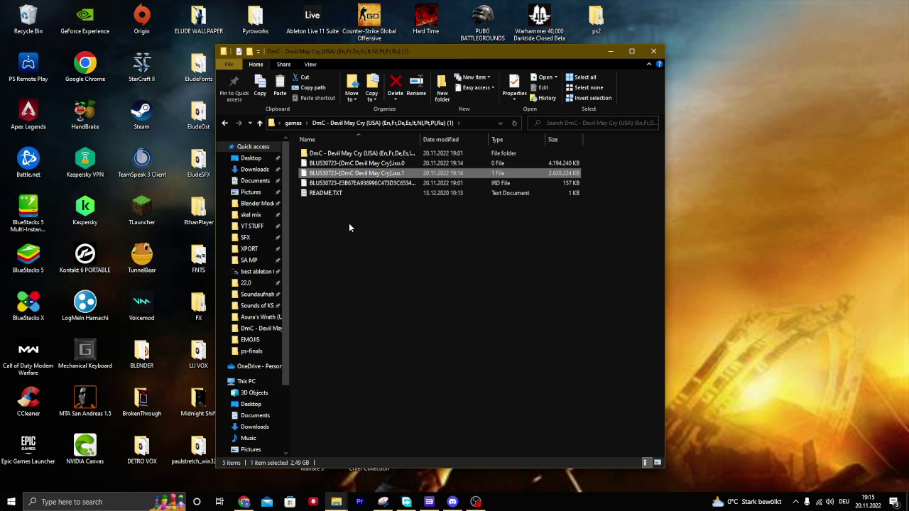
key("Delete")
left_click(355, 163)
left_click(416, 88)
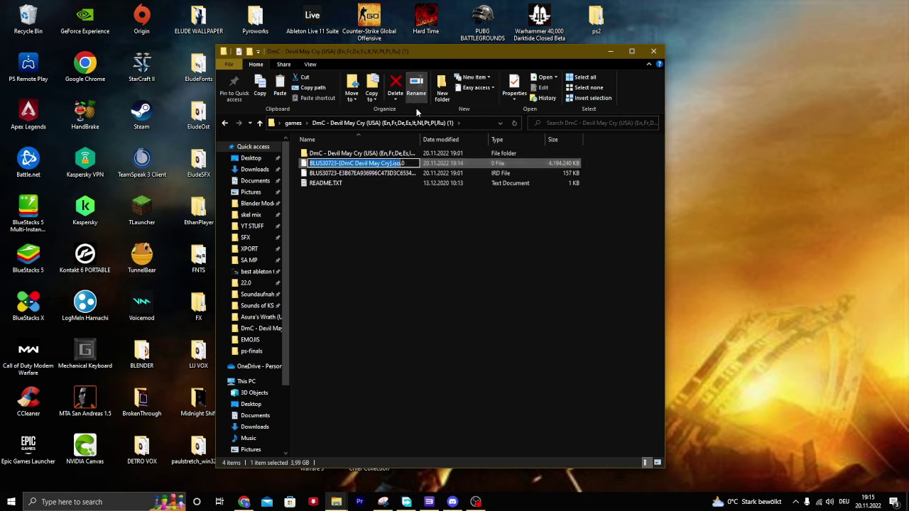
key("End")
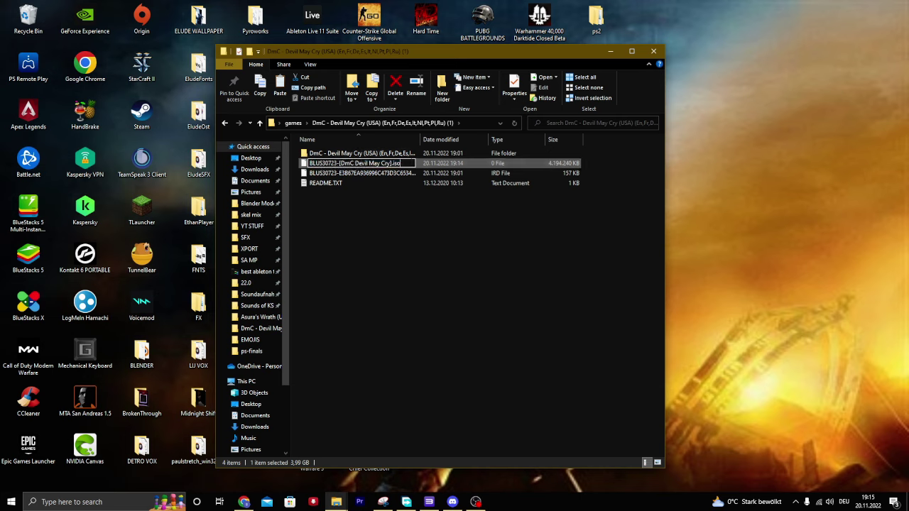
key("Return")
left_click(497, 248)
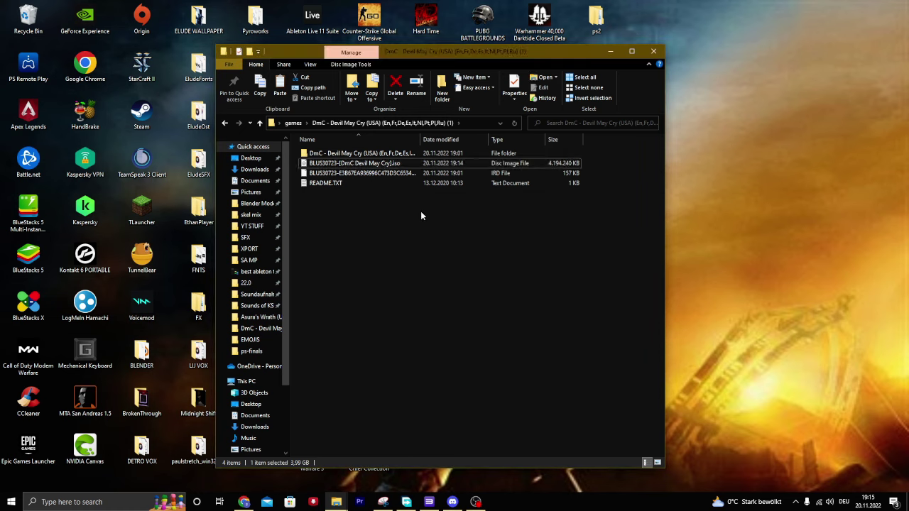
left_click(421, 211)
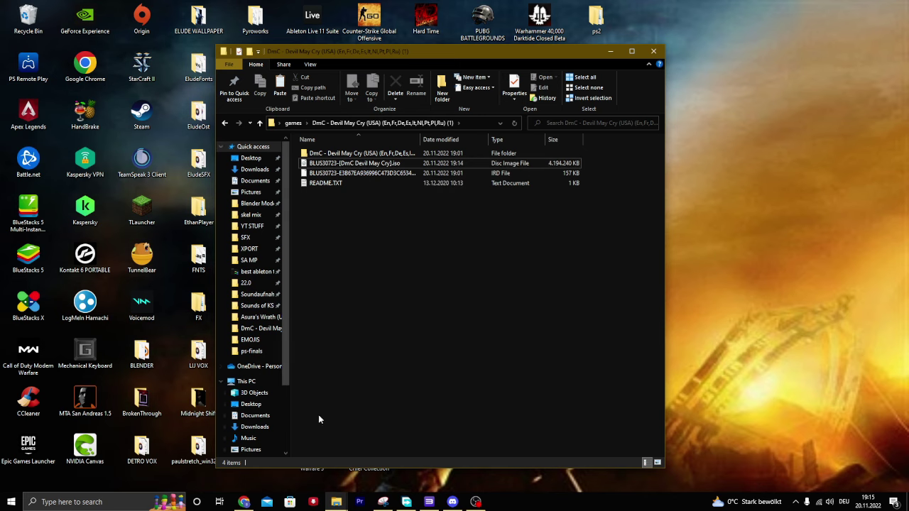
Try booting the DmC folder directly in RPCS3 and dismiss the boot-failed error
left_click(429, 502)
mouse_move(341, 106)
left_mouse_down()
mouse_move(158, 106)
mouse_move(268, 106)
left_mouse_up()
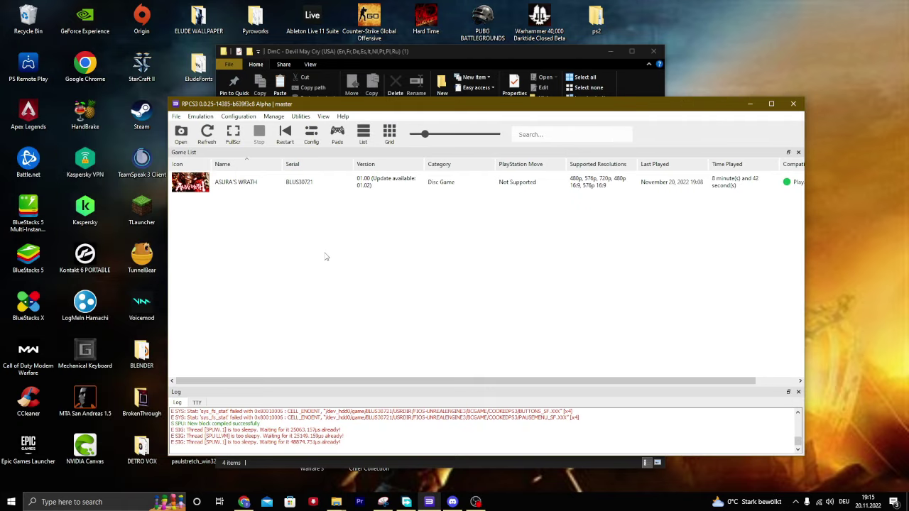
left_click(180, 133)
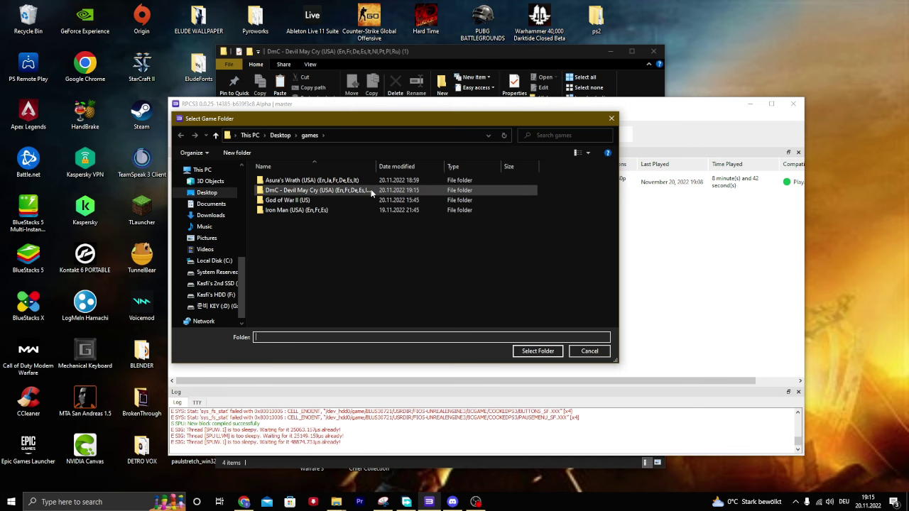
double_click(371, 189)
left_click(537, 350)
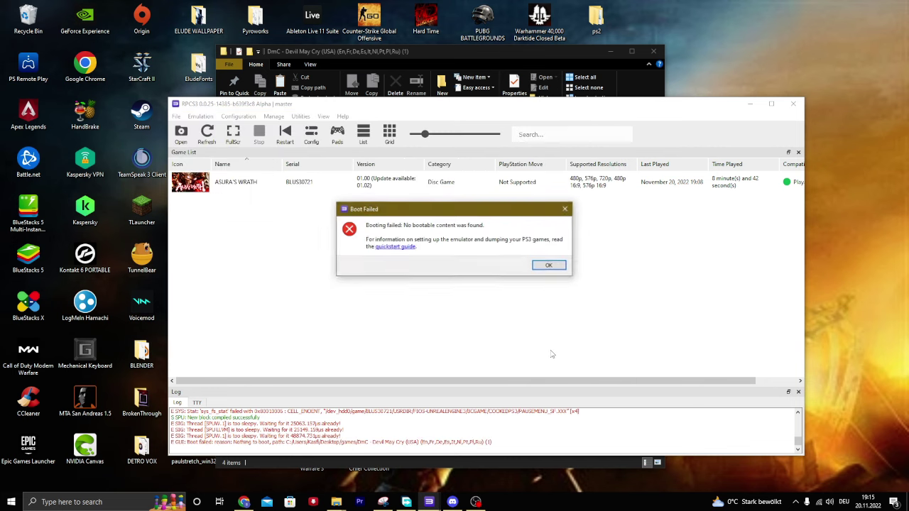
left_click_drag(458, 212, 435, 199)
left_click(526, 253)
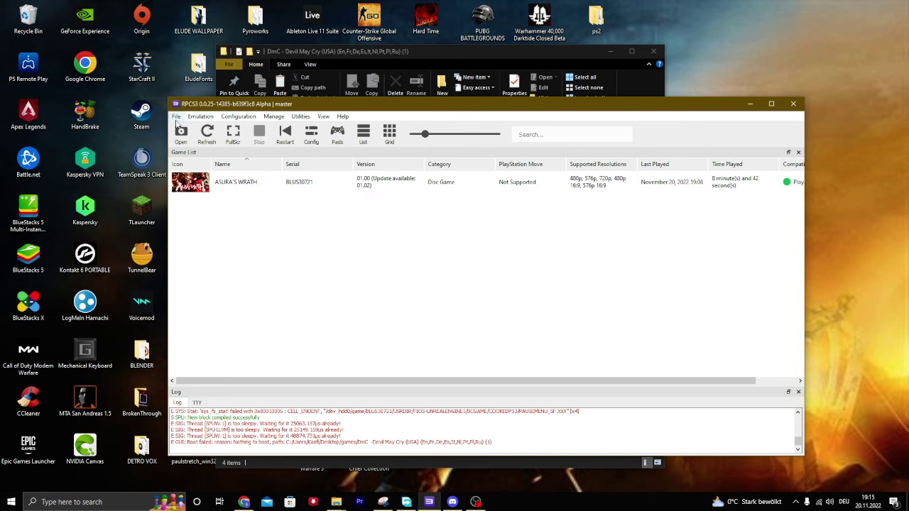
Attempt Add Games using the Desktop games folder as the source
left_click(200, 116)
mouse_move(209, 148)
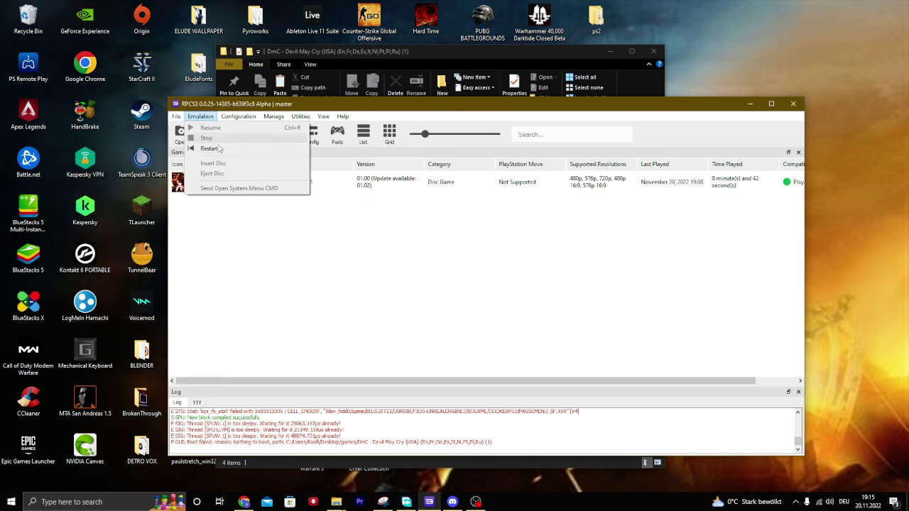
left_click(199, 183)
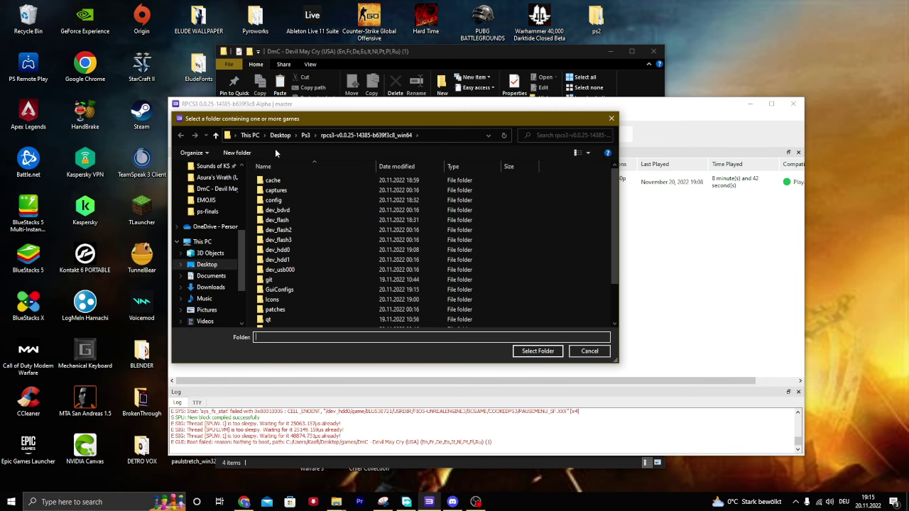
scroll(212, 234, "up", 5)
scroll(213, 213, "down", 5)
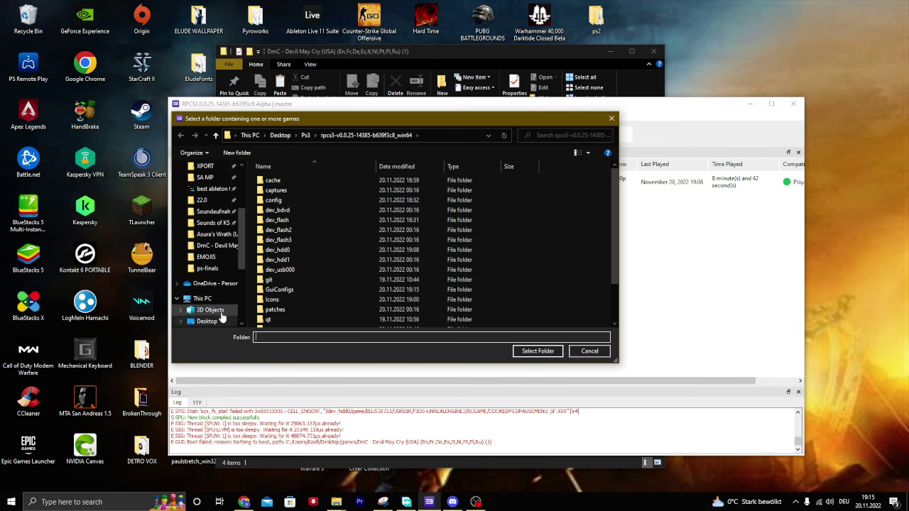
left_click(206, 321)
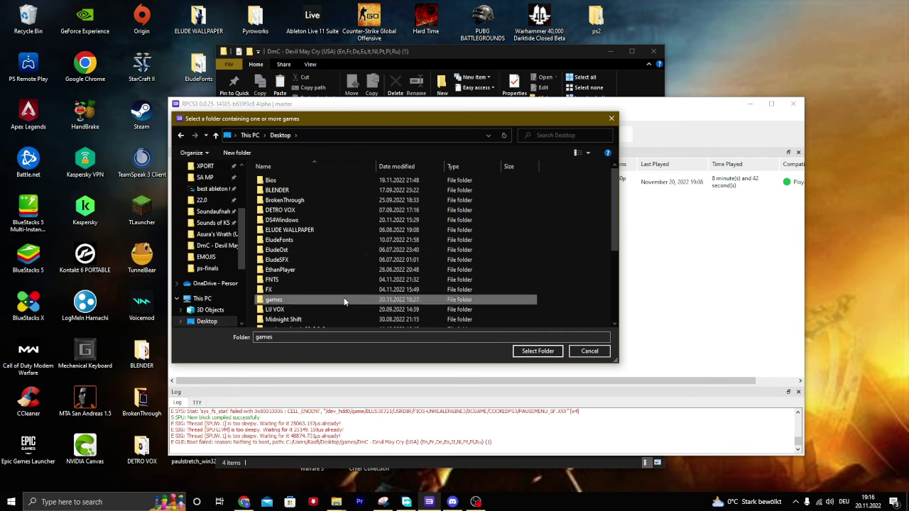
double_click(274, 300)
left_click(411, 190)
left_click(537, 351)
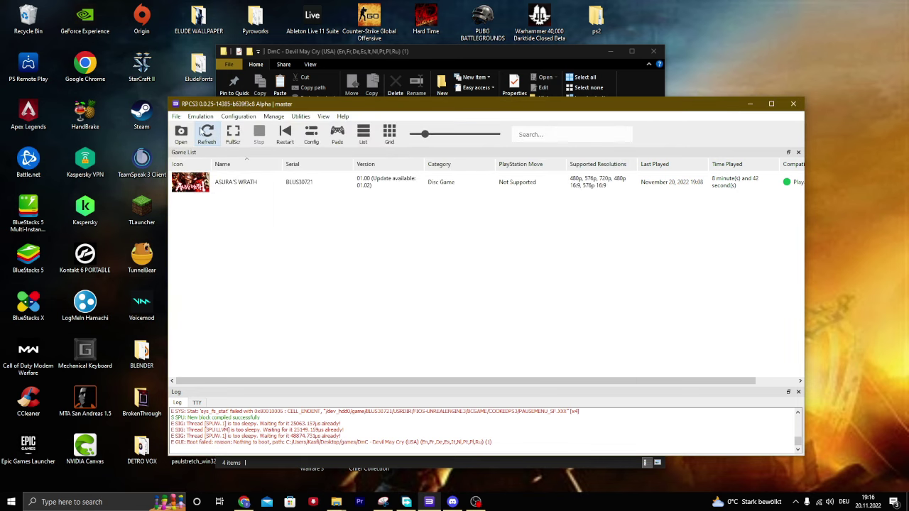
Add the DmC - Devil May Cry folder as BLUS30723 and widen the window to show Compatibility
left_click(176, 116)
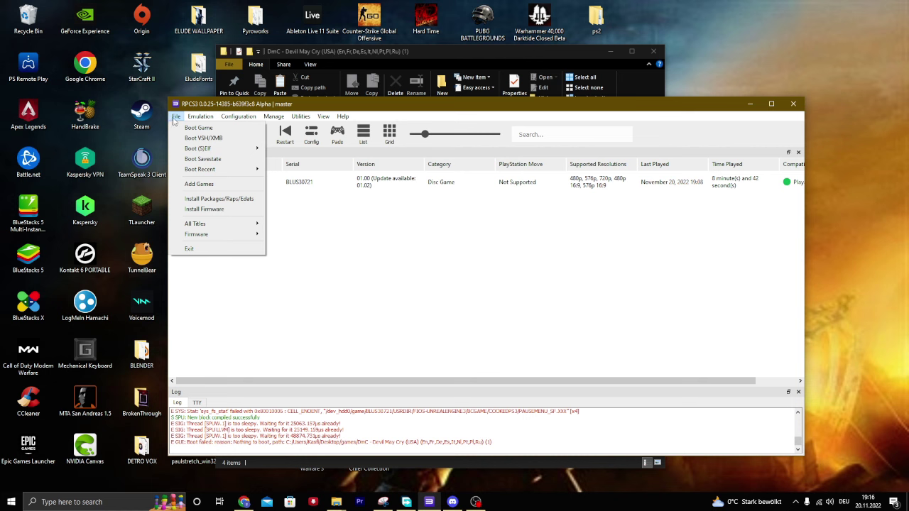
left_click(199, 183)
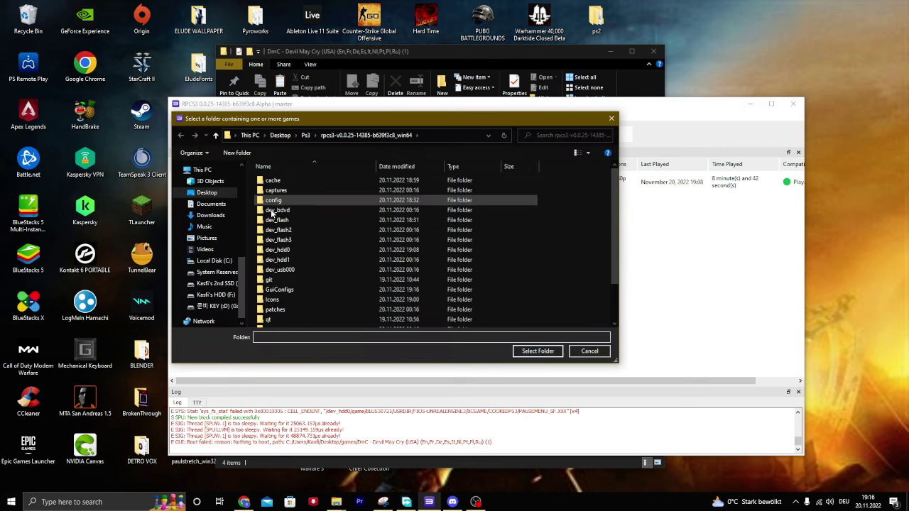
left_click(206, 192)
scroll(389, 295, "down", 3)
scroll(355, 249, "up", 3)
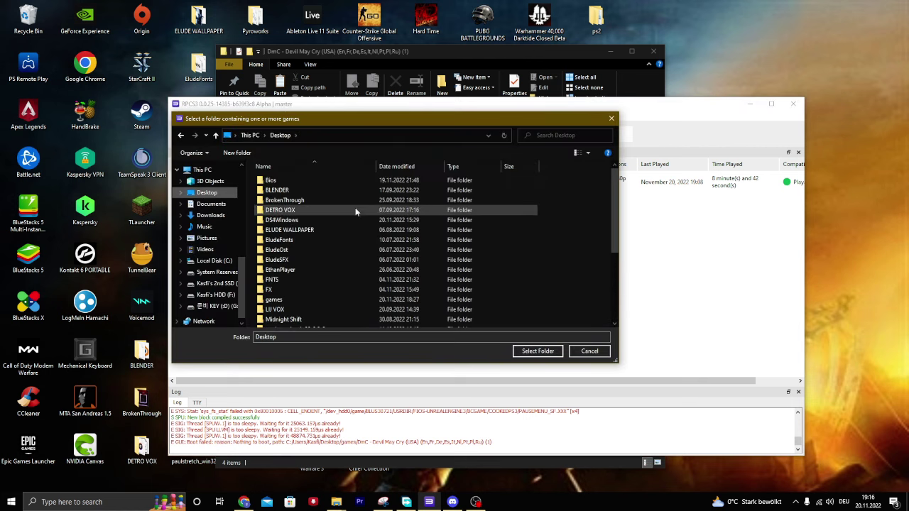
double_click(342, 299)
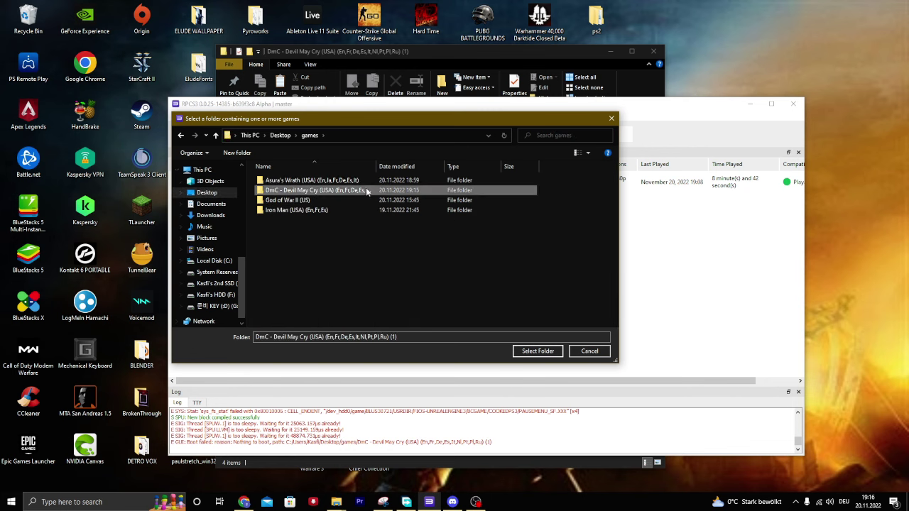
double_click(365, 189)
left_click(537, 350)
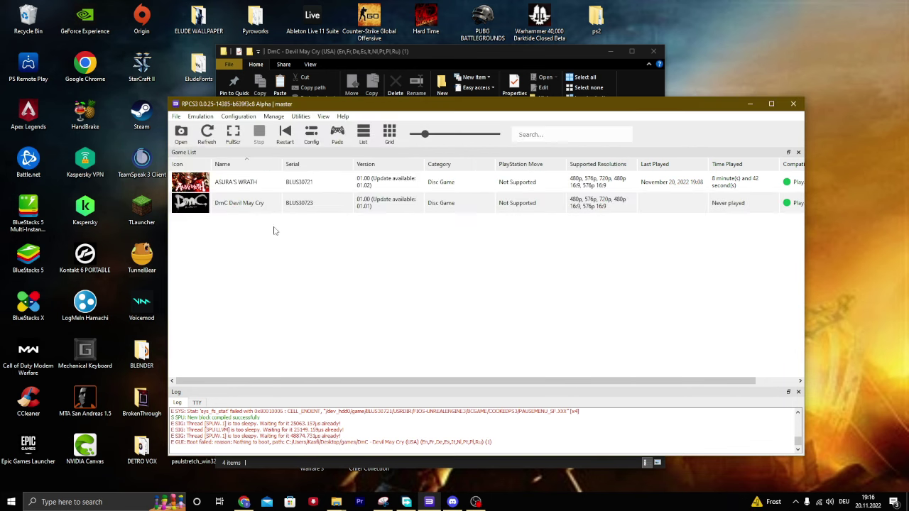
left_click(219, 205)
left_click(446, 260)
left_click_drag(801, 228, 872, 229)
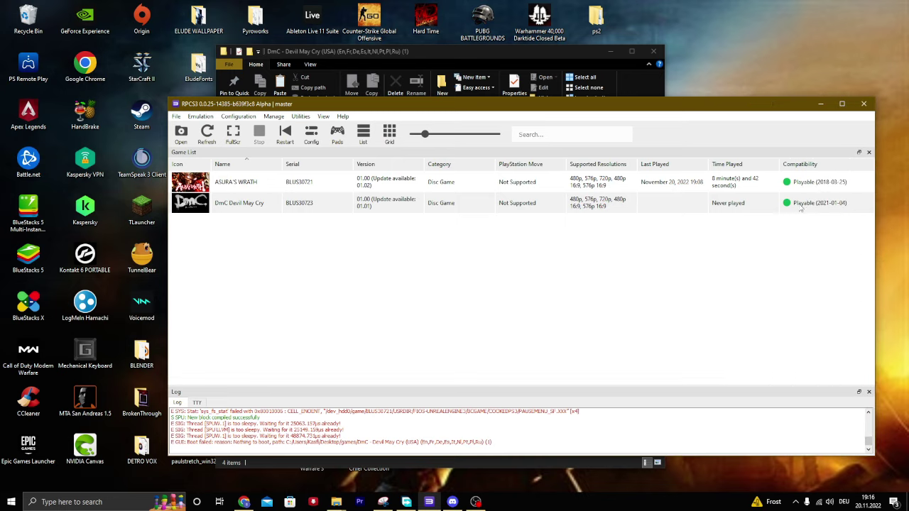
Boot DmC Devil May Cry from its game-list entry and move the game window upper left
left_click(225, 202)
right_click(221, 202)
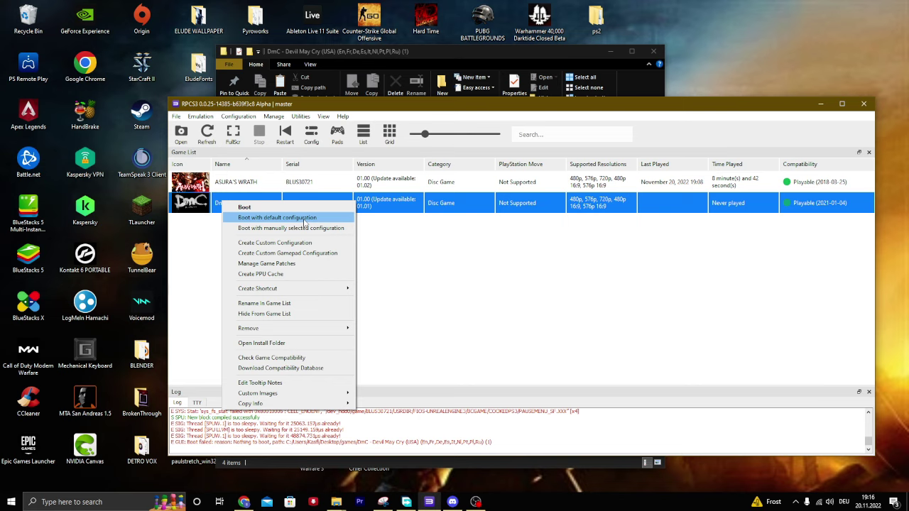
left_click(304, 219)
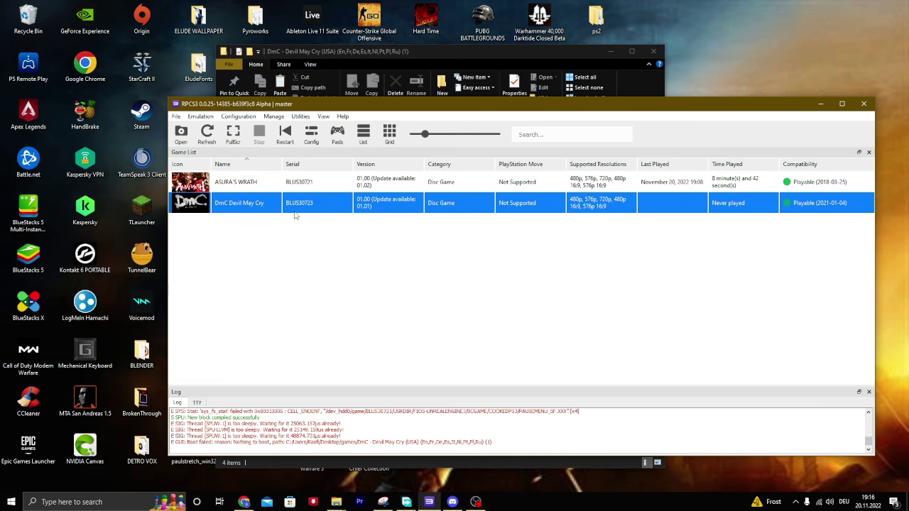
double_click(225, 206)
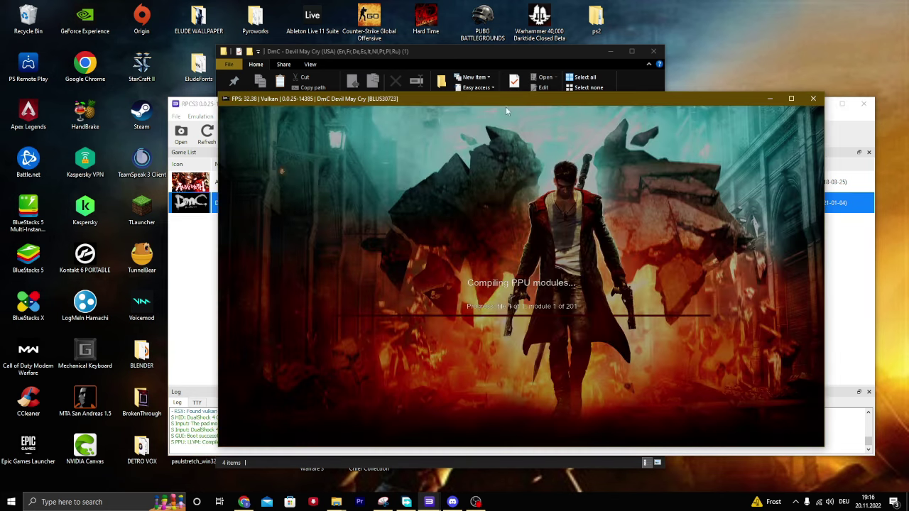
left_click_drag(446, 98, 331, 64)
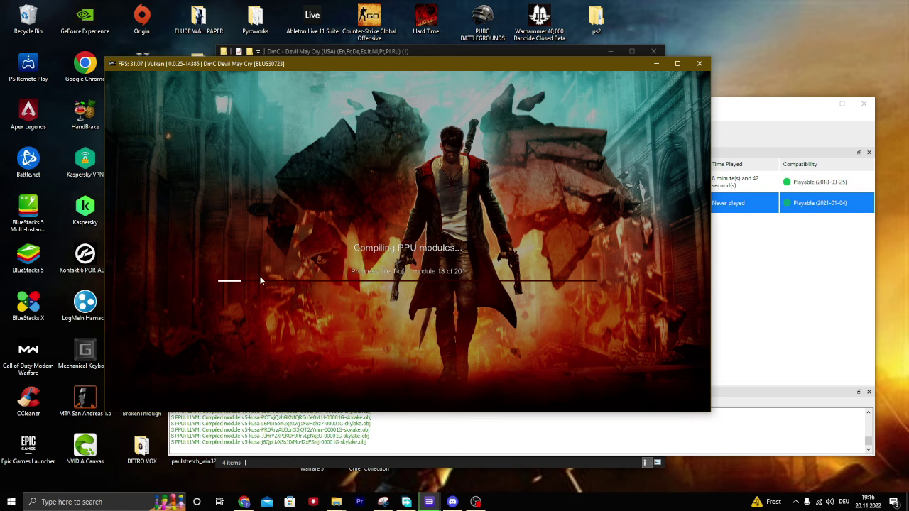
key("alt+Tab")
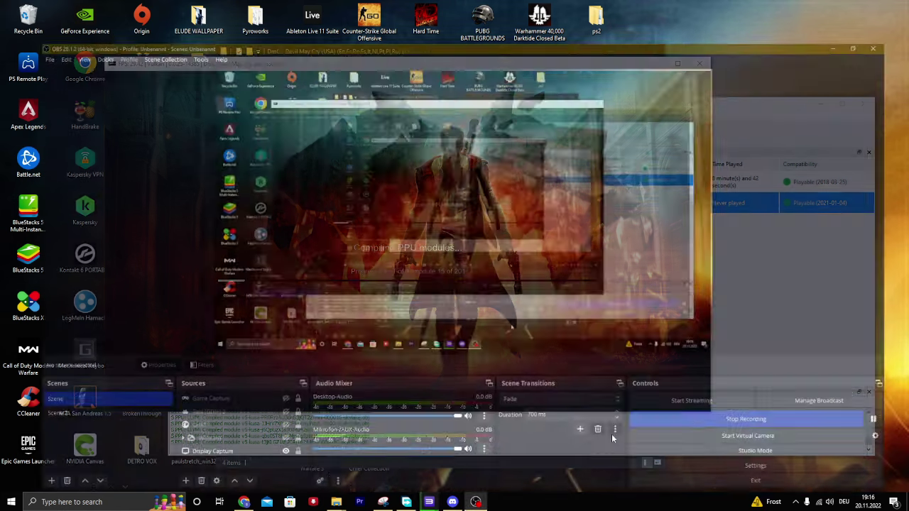
left_click(853, 5)
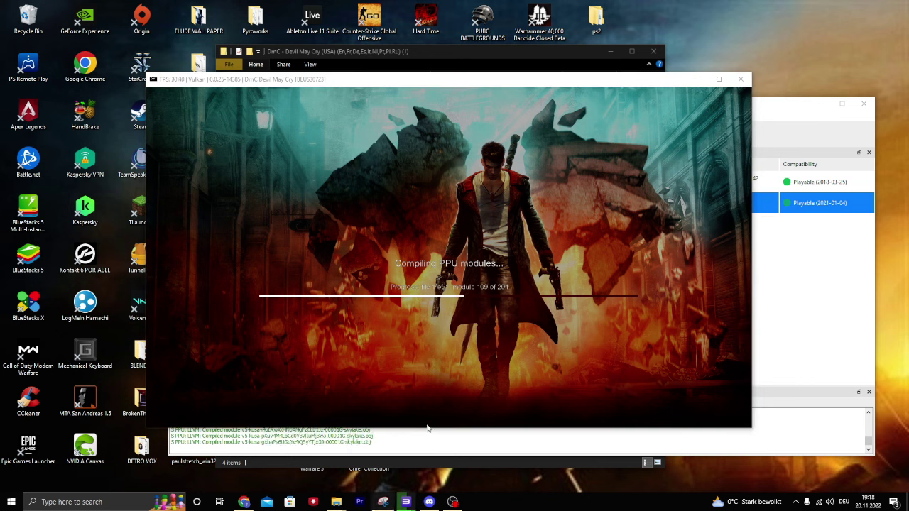
mouse_move(336, 501)
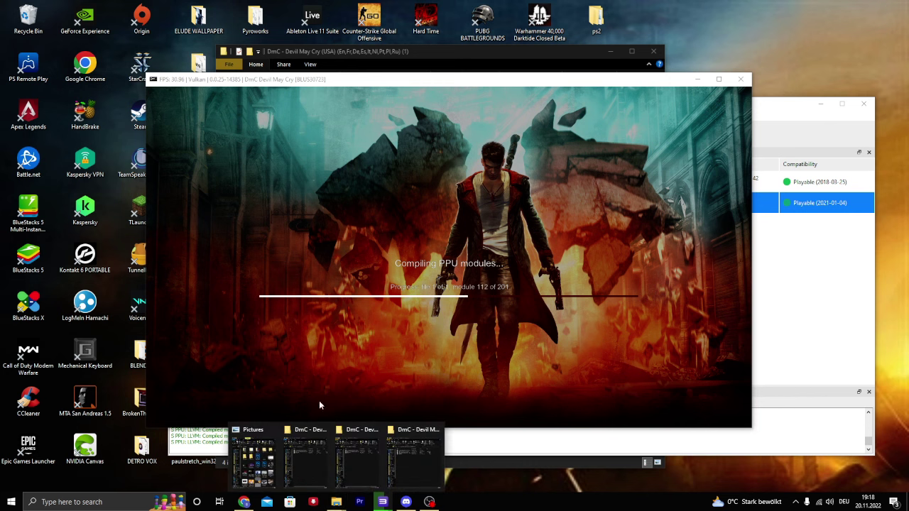
Close both DmC File Explorer windows from their taskbar thumbnails
left_click(298, 428)
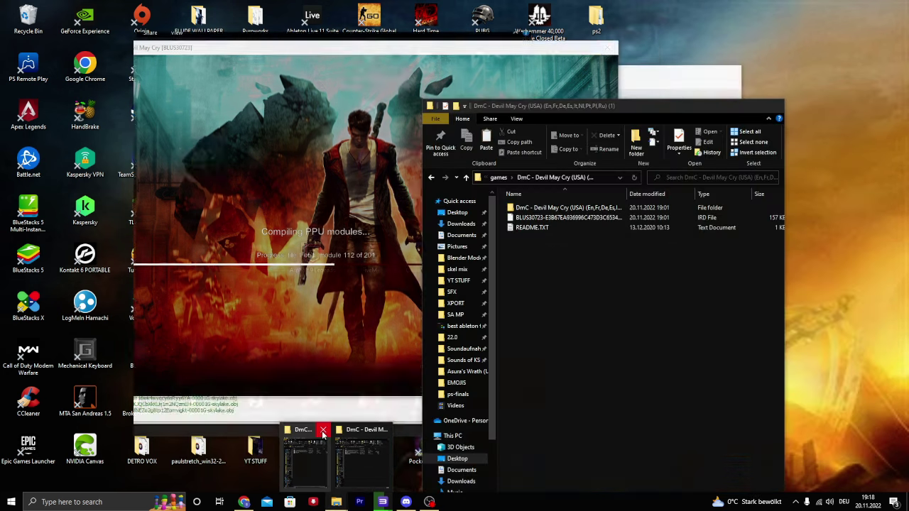
left_click(351, 429)
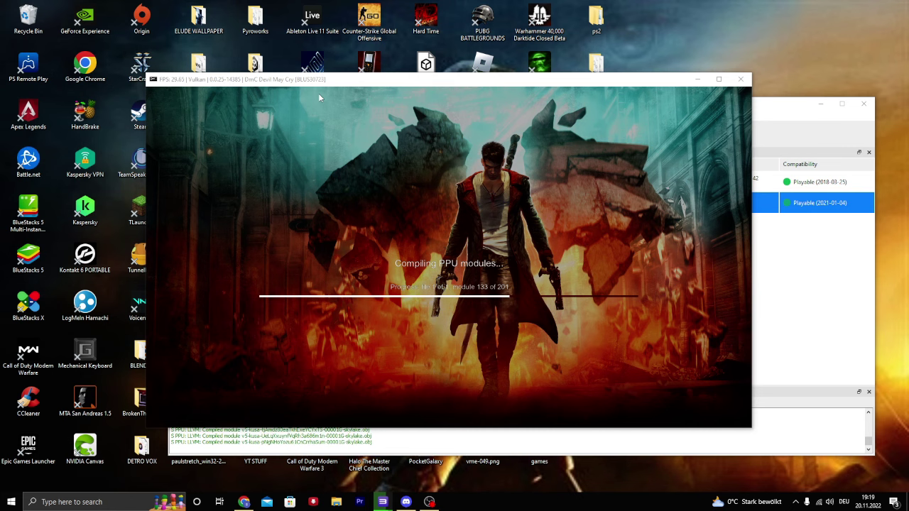
Reposition the game window while all 201 PPU modules compile and the Capcom logo appears
mouse_move(197, 81)
left_mouse_down()
mouse_move(199, 95)
mouse_move(160, 82)
mouse_move(237, 90)
mouse_move(291, 186)
mouse_move(291, 93)
mouse_move(305, 105)
left_mouse_up()
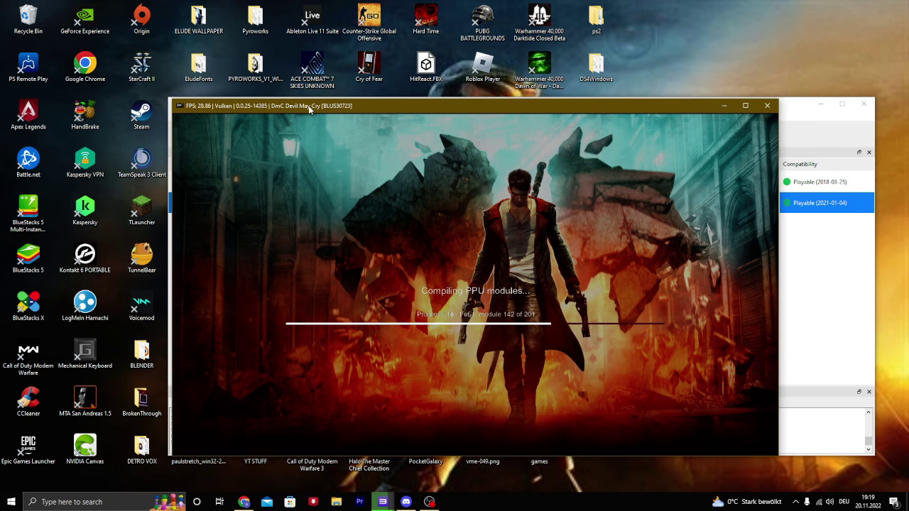
left_click_drag(308, 109, 306, 107)
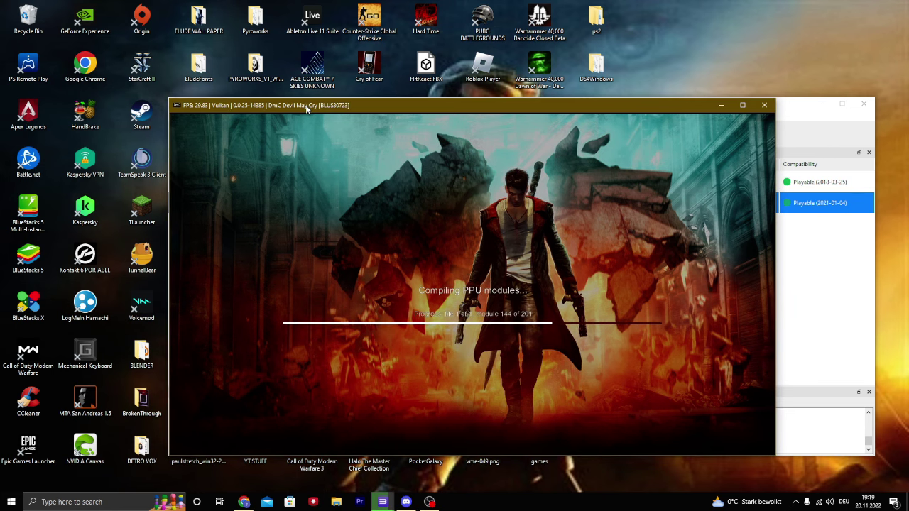
left_click_drag(170, 96, 170, 96)
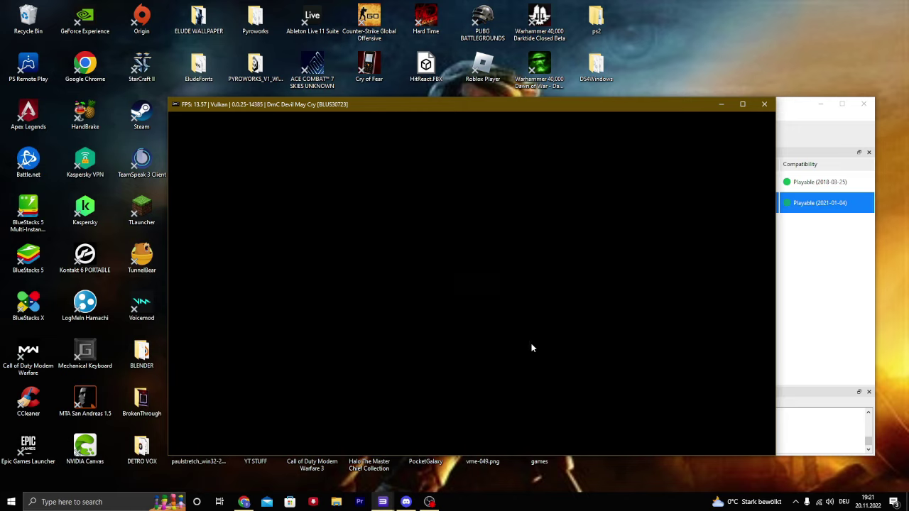
Press Start at the DmC title screen, browse the save slots, then back out
left_click_drag(414, 104, 405, 84)
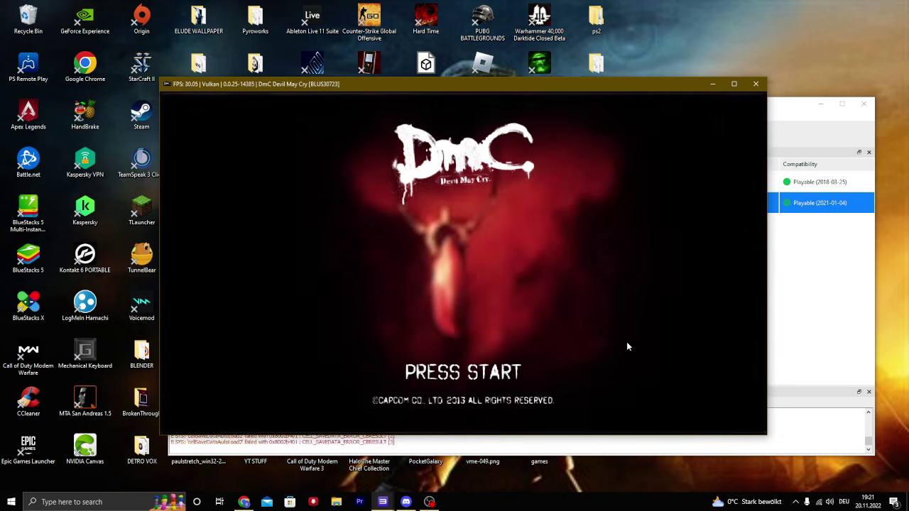
key("Return")
key("Down")
key("Down")
key("Down")
key("Down")
key("Up")
key("Up")
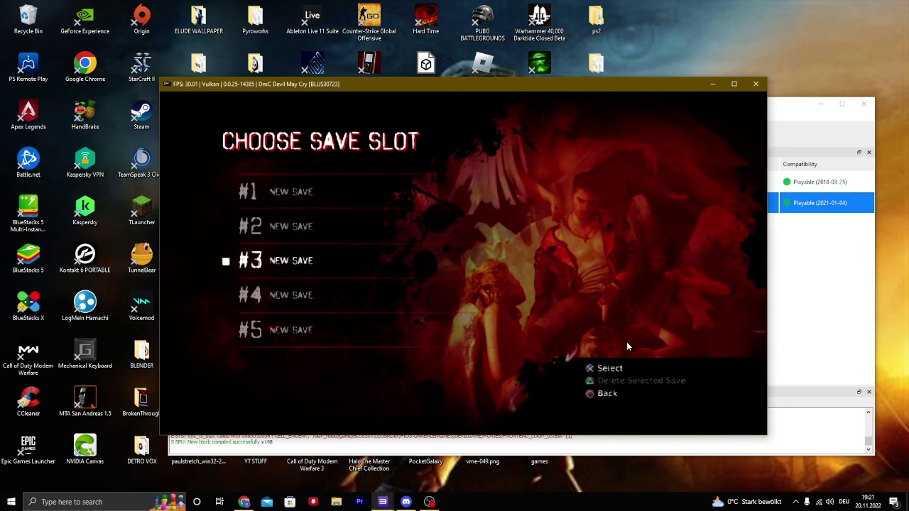
key("Up")
key("Up")
key("BackSpace")
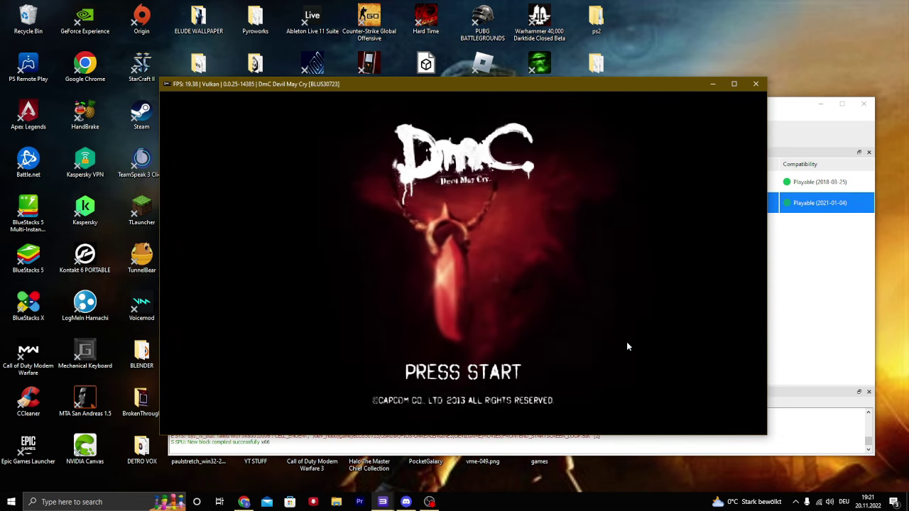